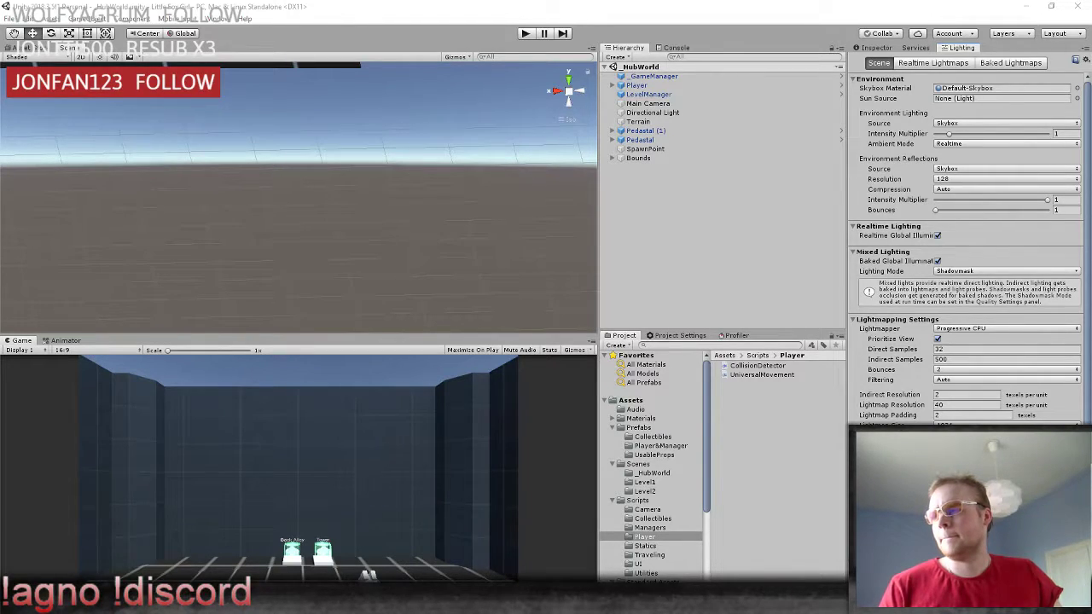
Review the Terrain object's settings, including its mesh resolution values, and return to the scene's lighting settings.
click(649, 123)
click(876, 47)
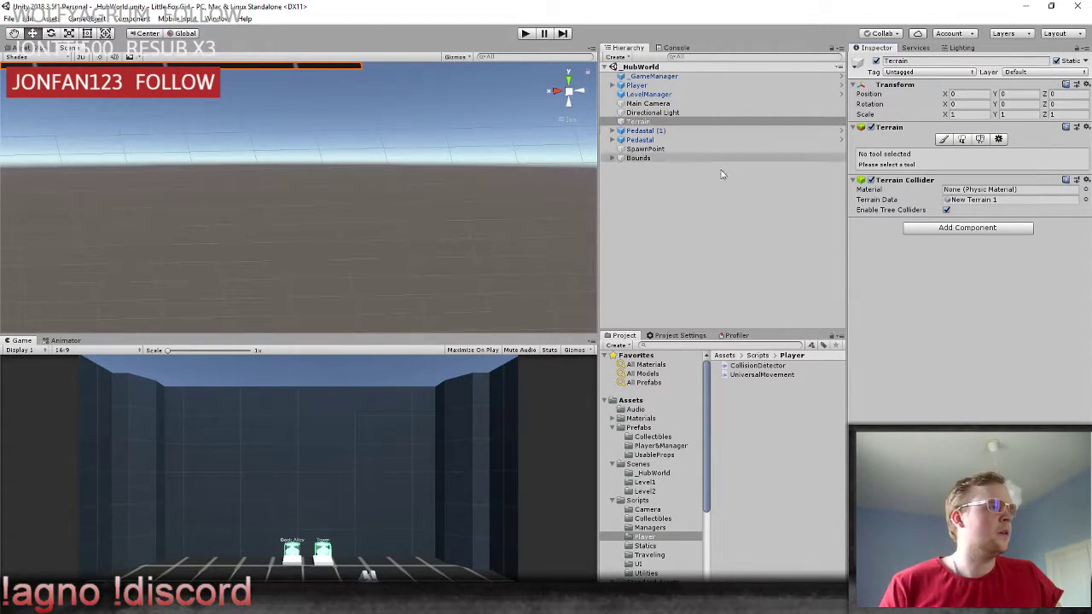
click(998, 139)
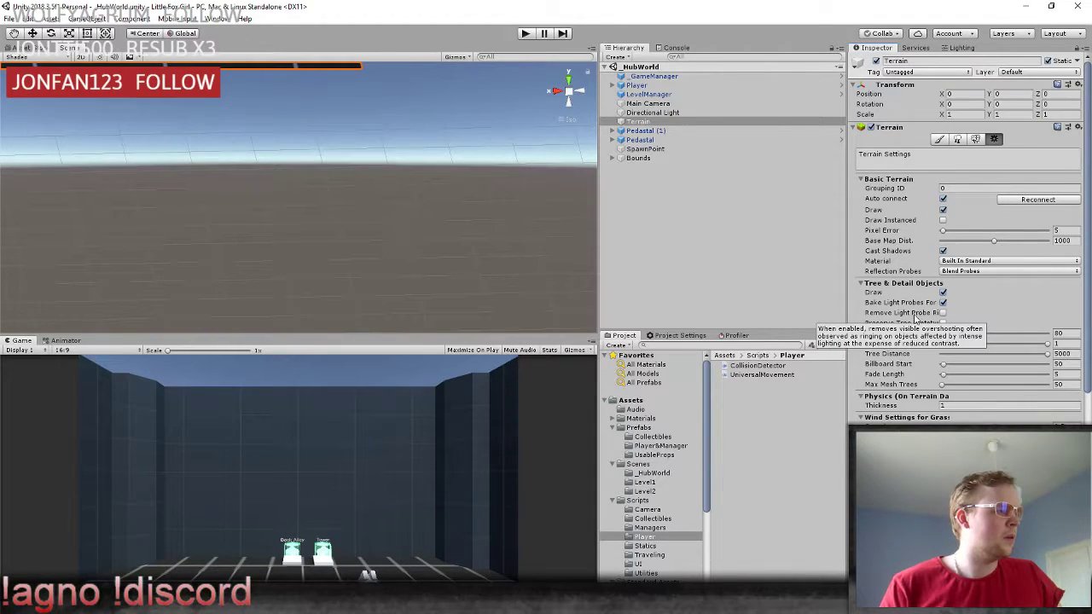
scroll(904, 408, down, 4)
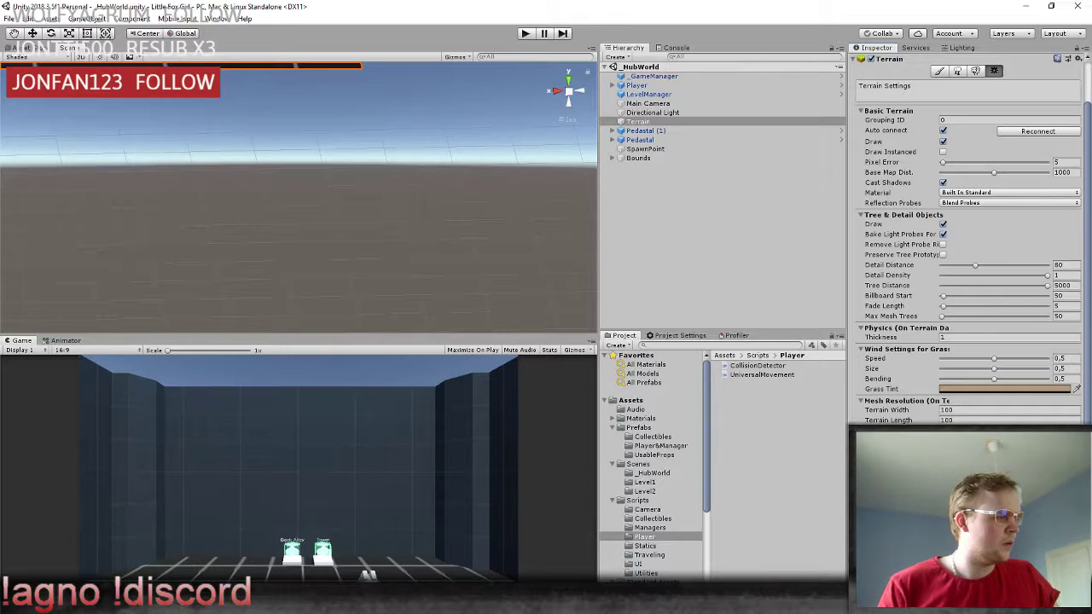
scroll(970, 238, down, 2)
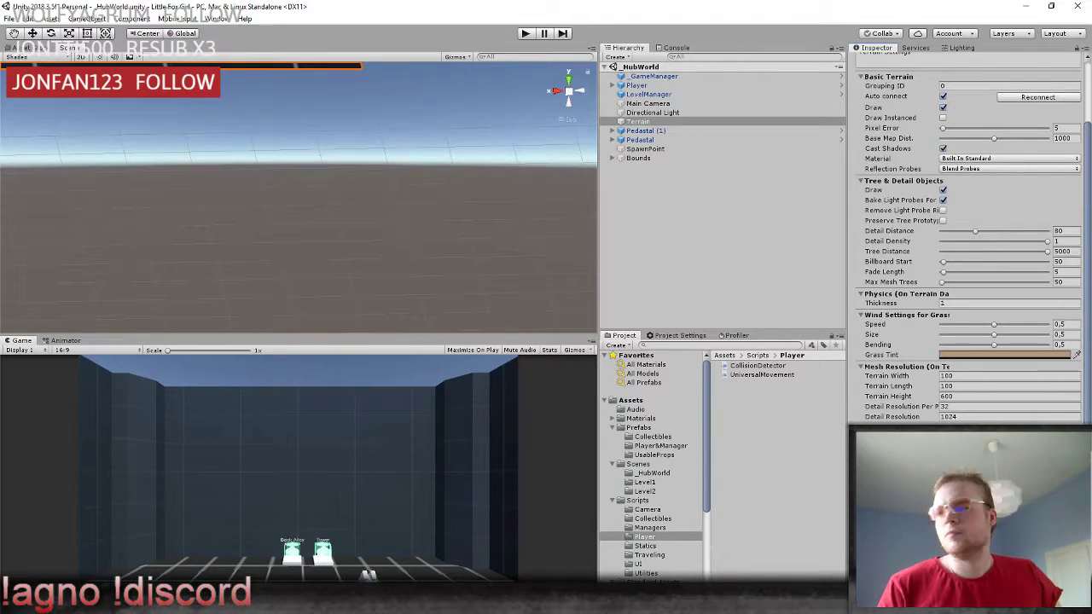
click(952, 49)
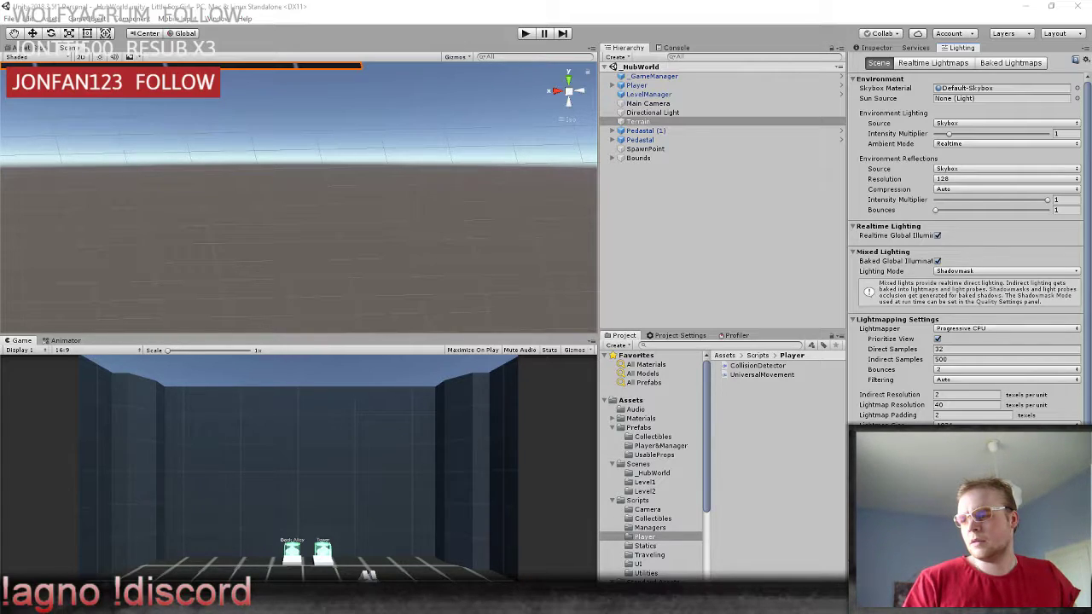
Delete the _HubWorld, Level1 and Level2 lighting data folders inside the project's Scenes folder.
click(653, 474)
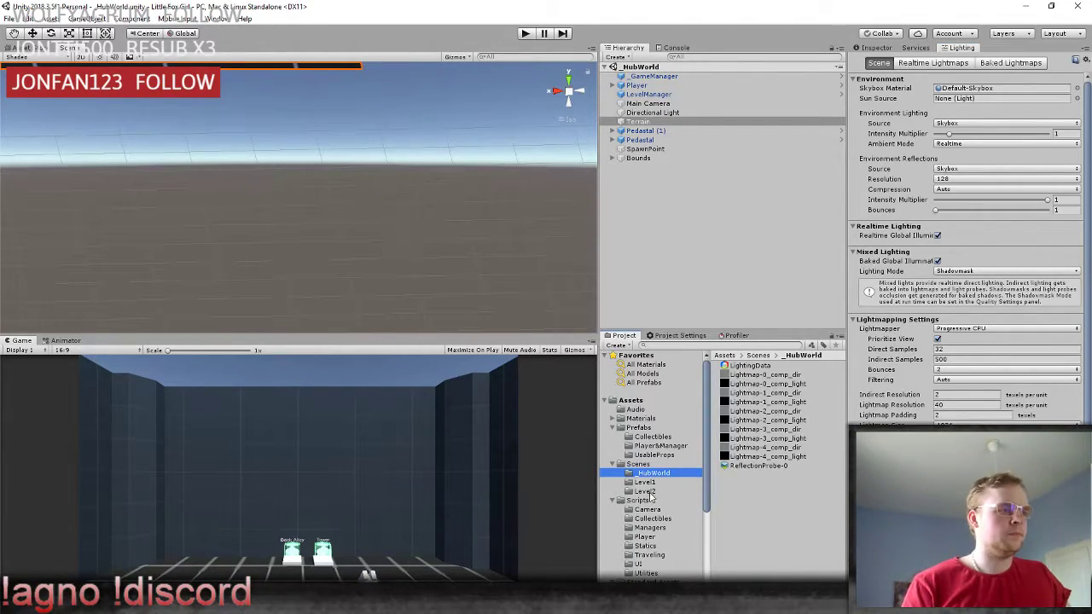
shift+click(649, 491)
key(Delete)
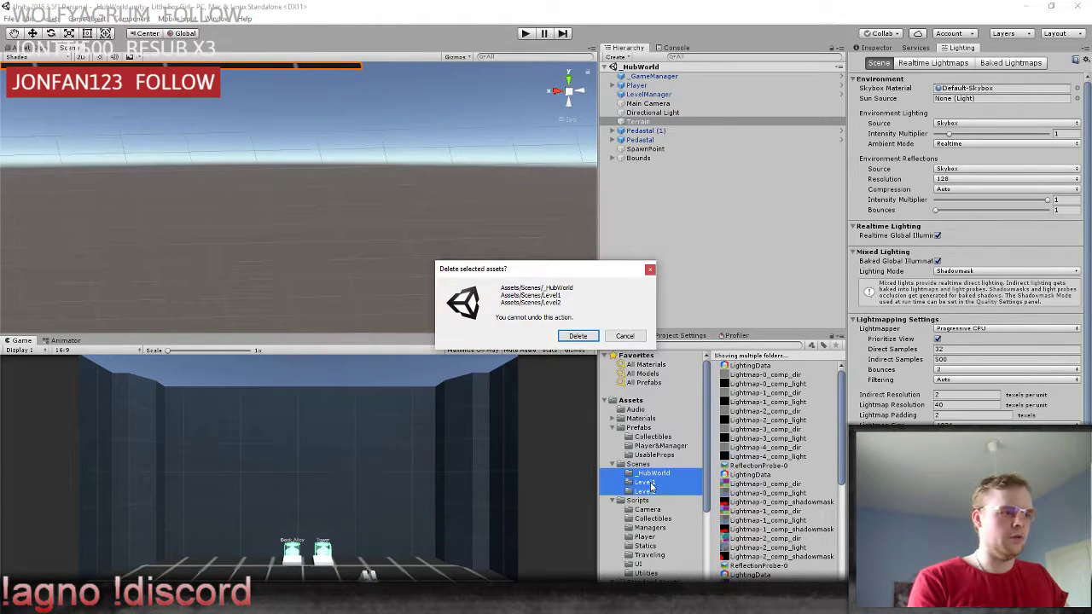
key(Escape)
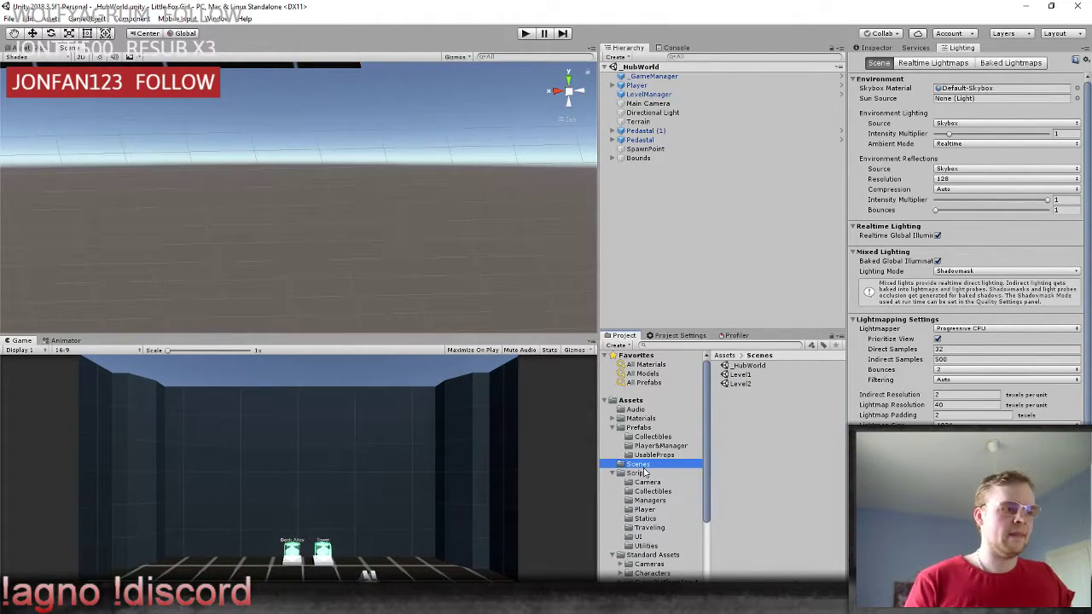
Keep Progressive CPU as the lightmapper and assign the scene's Directional Light as the Sun Source.
scroll(937, 347, down, 3)
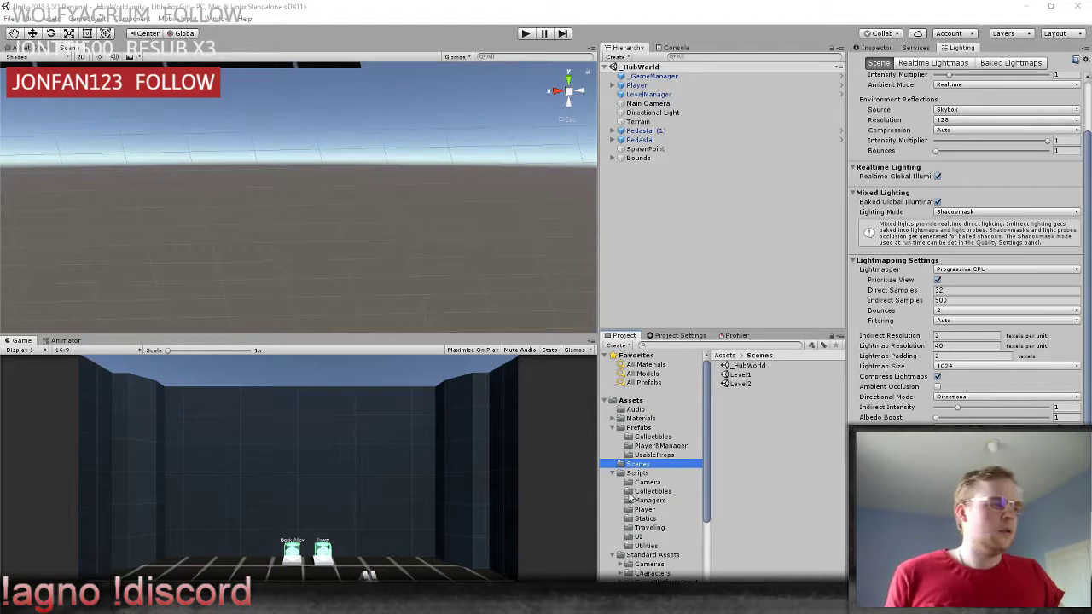
click(956, 271)
click(956, 275)
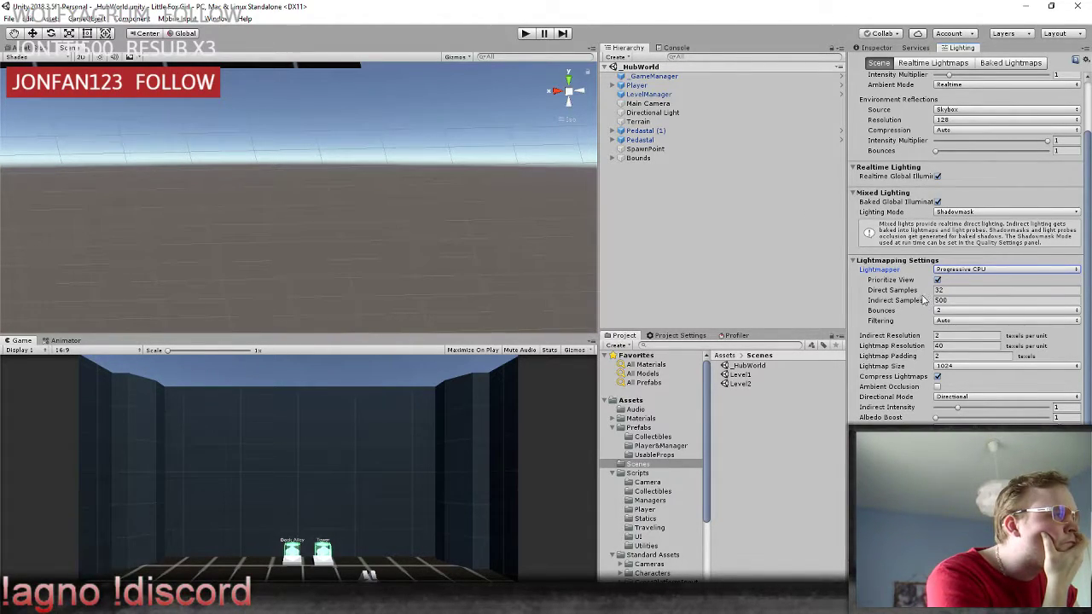
scroll(922, 300, up, 3)
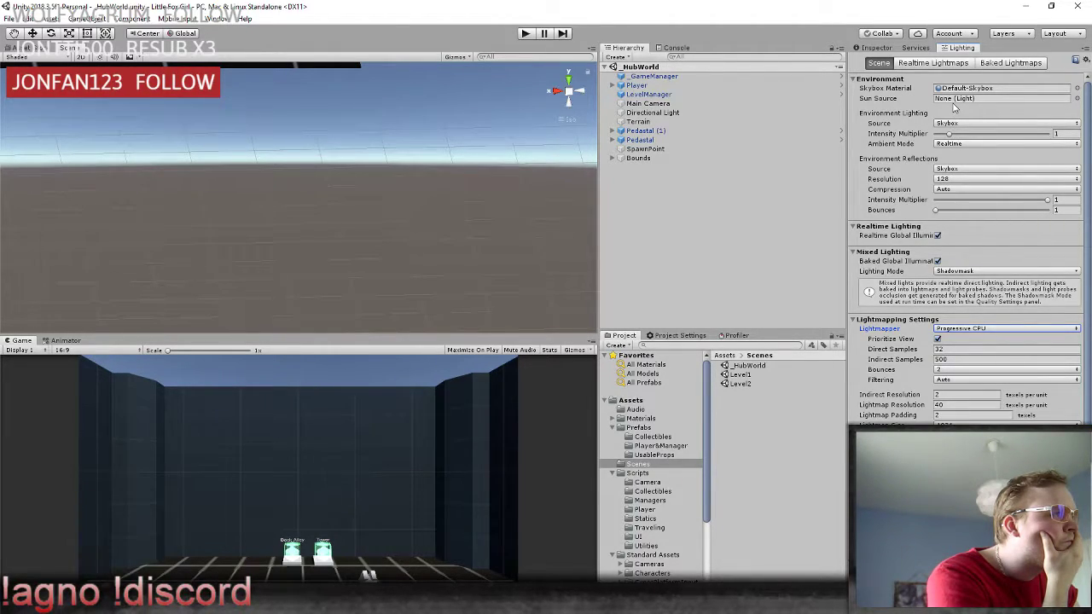
drag(652, 112, 978, 100)
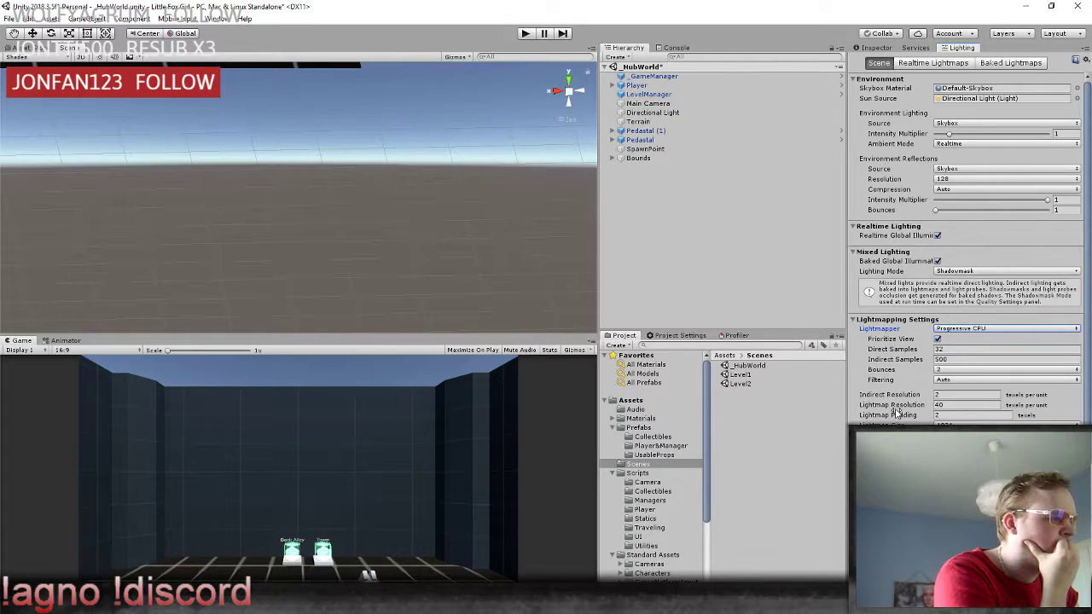
Set the Lightmap Size to 512 in the scene's lightmapping settings.
scroll(898, 412, down, 3)
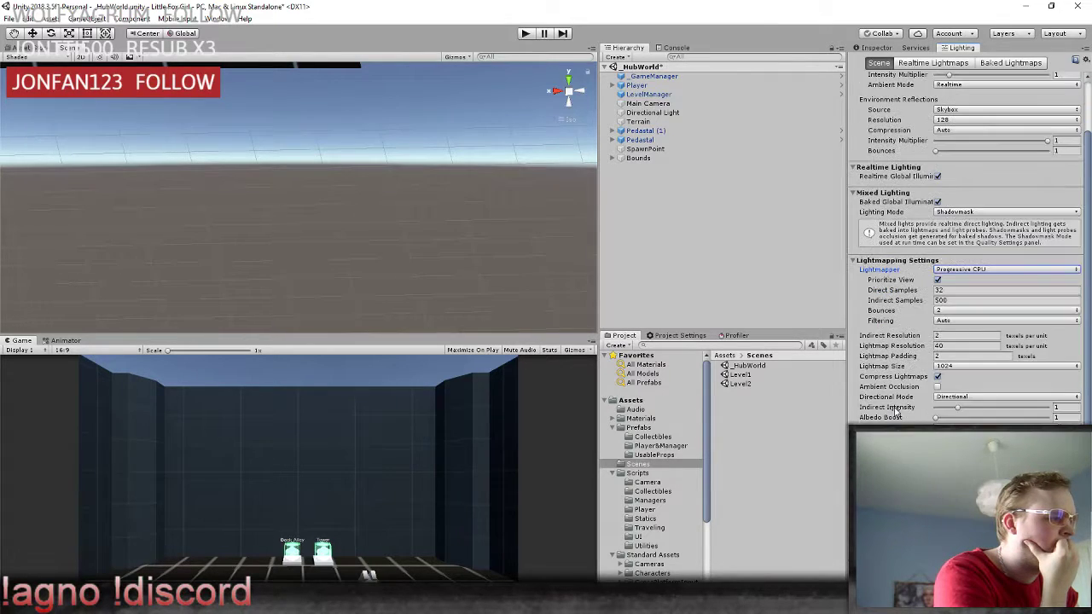
click(947, 367)
click(947, 417)
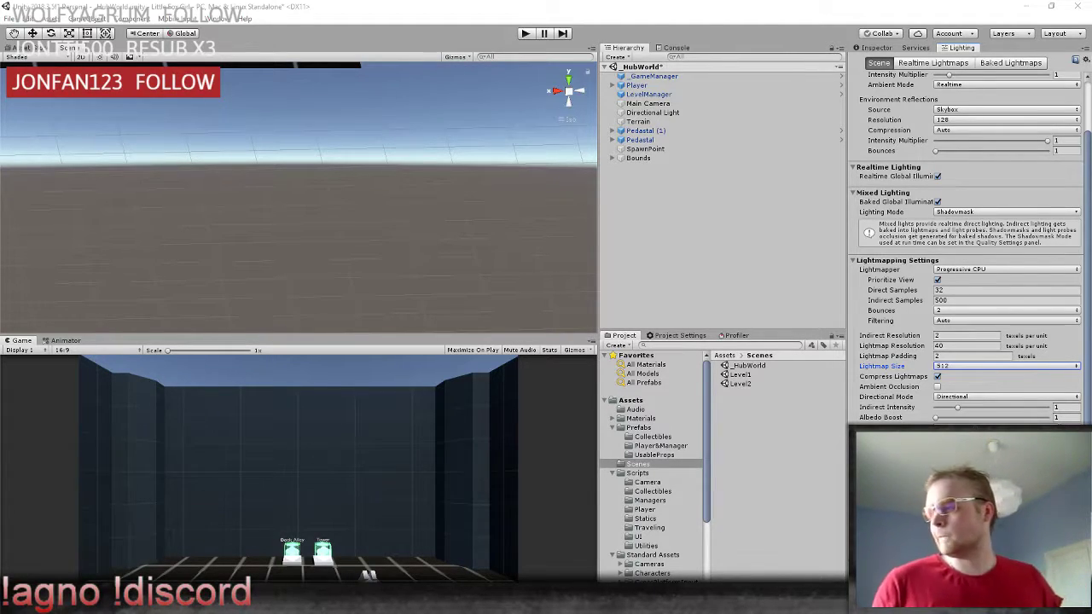
Set the Terrain object's Detail Resolution to 512.
click(875, 48)
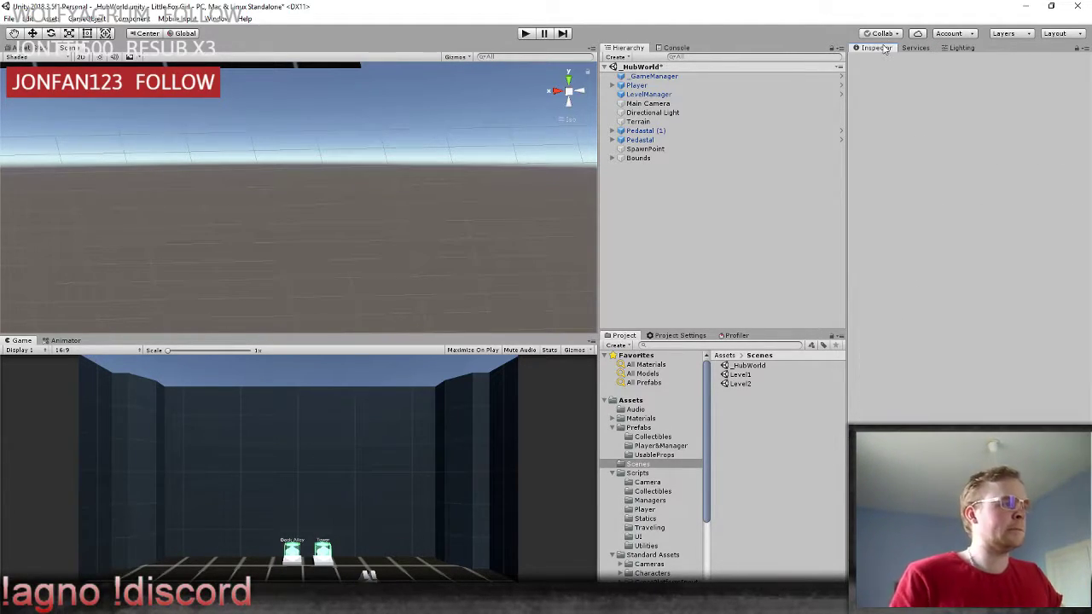
click(652, 122)
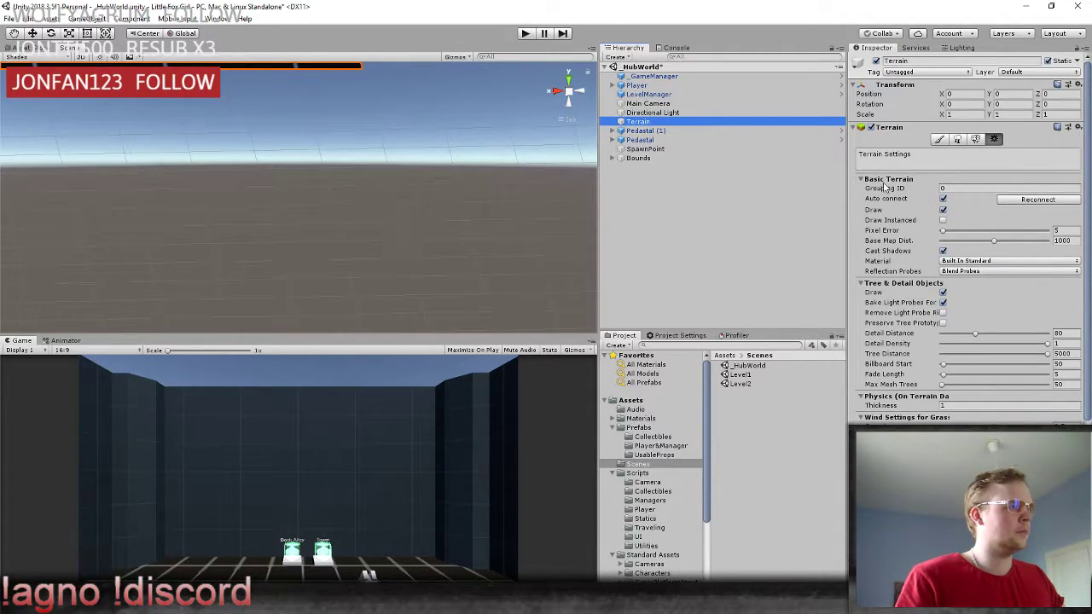
scroll(889, 306, down, 4)
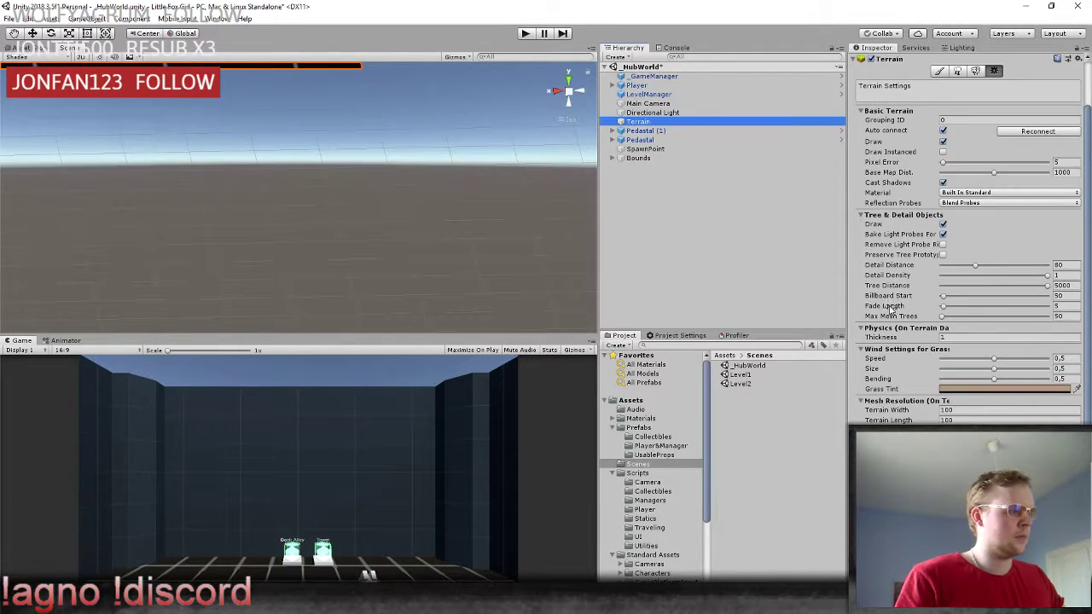
scroll(913, 359, down, 4)
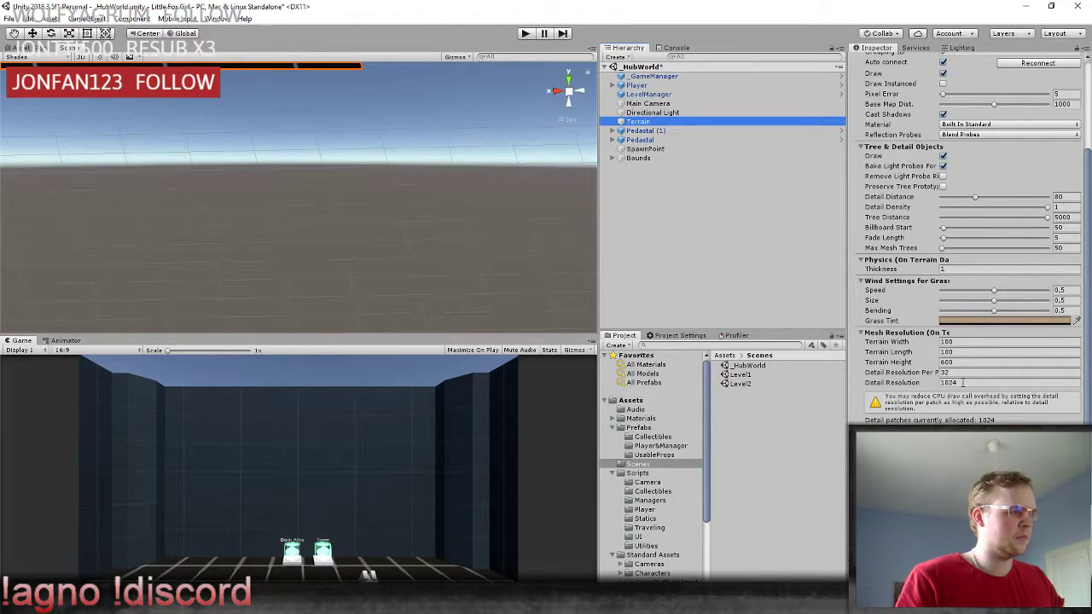
click(962, 383)
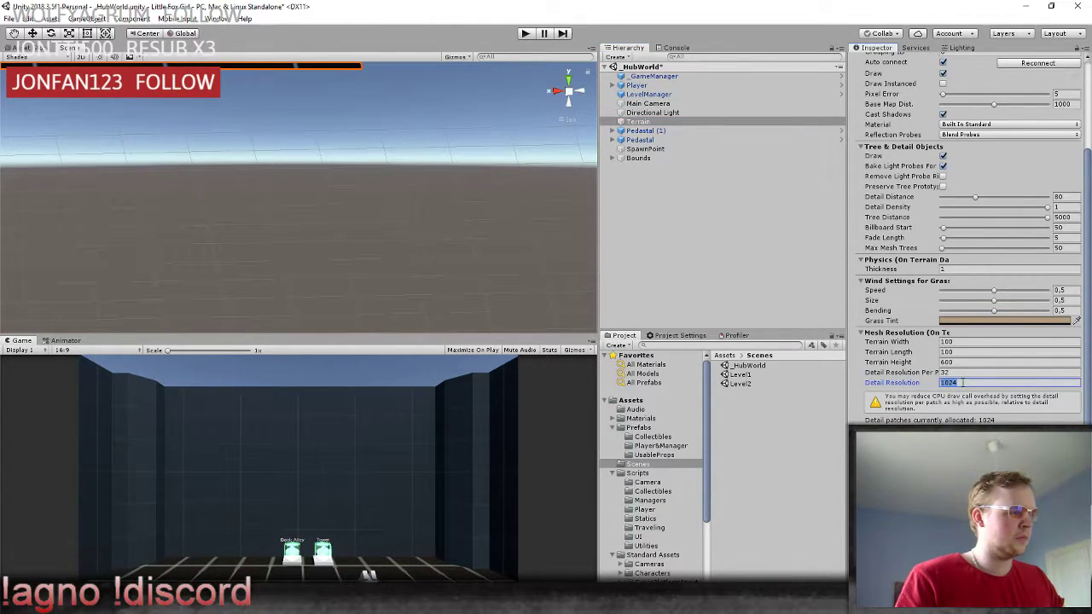
text(5112)
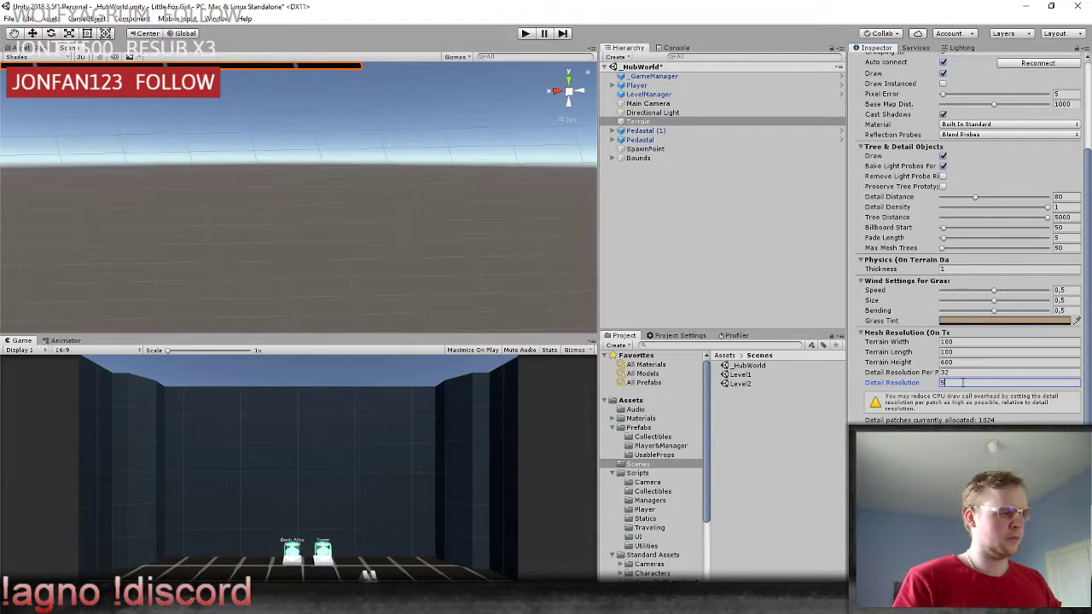
key(BackSpace)
key(BackSpace)
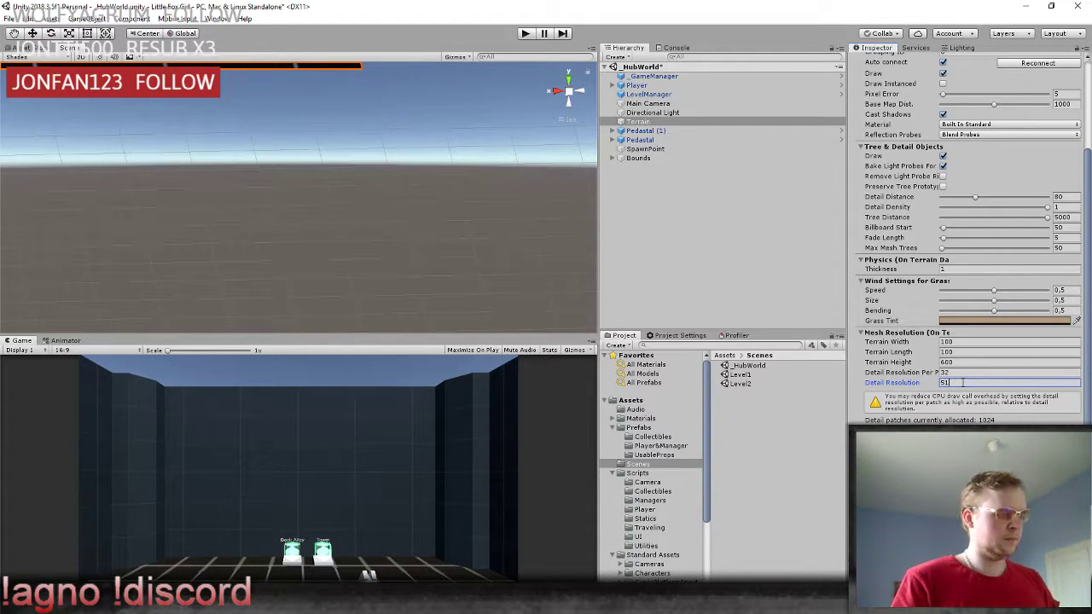
text(2)
key(Return)
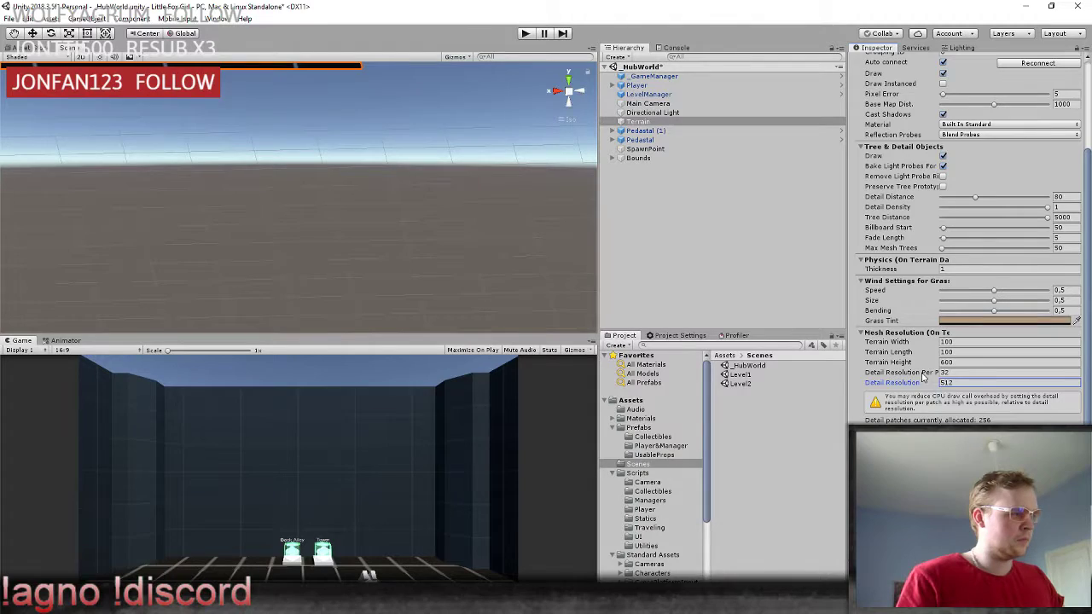
Try a Detail Resolution Per Patch of 16 on the terrain, and set it back to 32.
click(938, 374)
text(16)
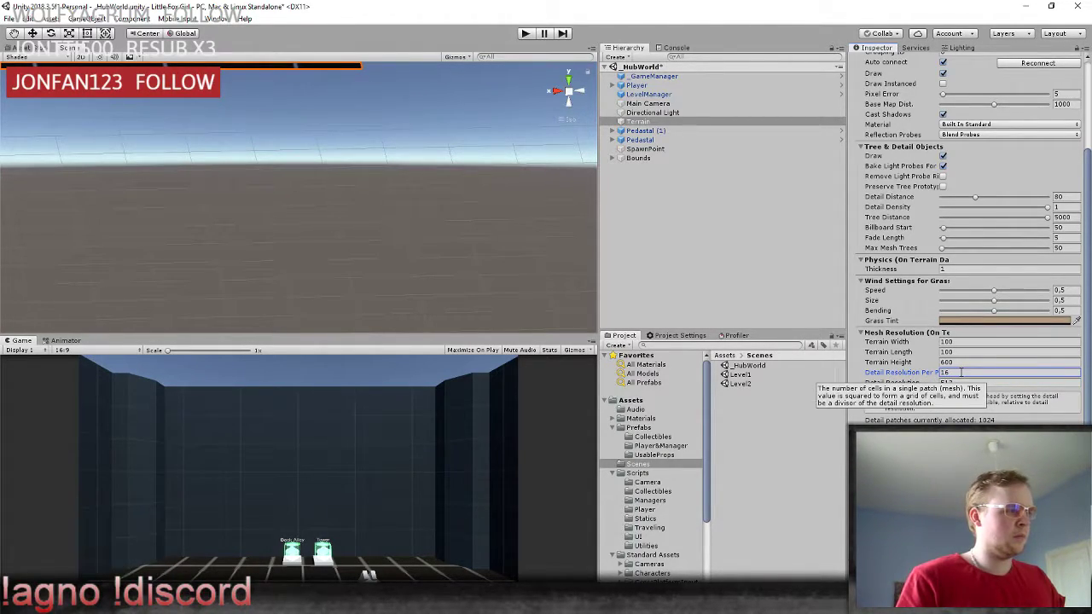
key(Return)
text(32)
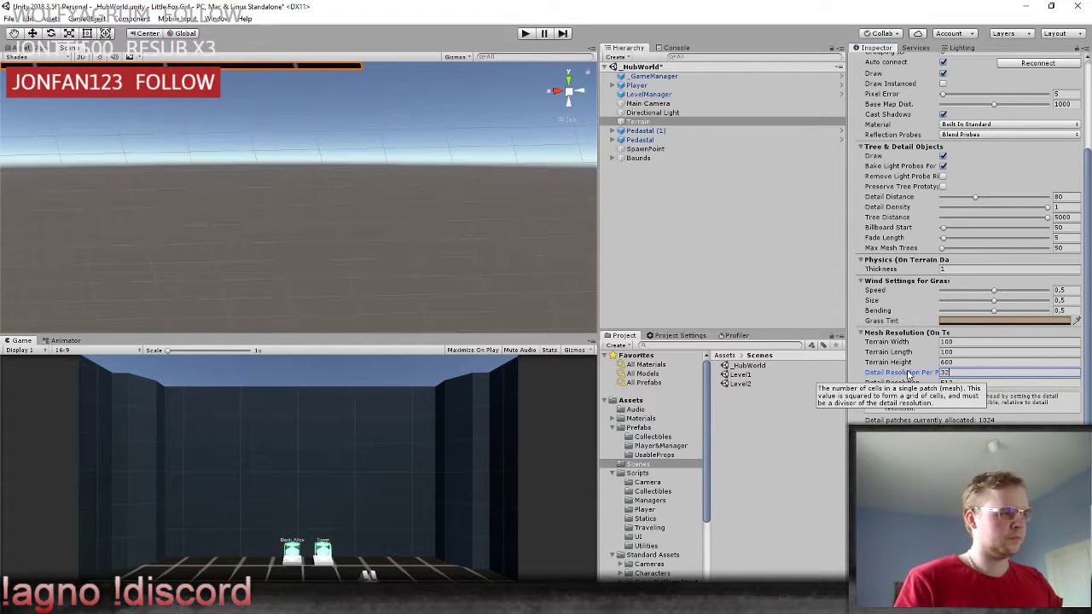
key(Return)
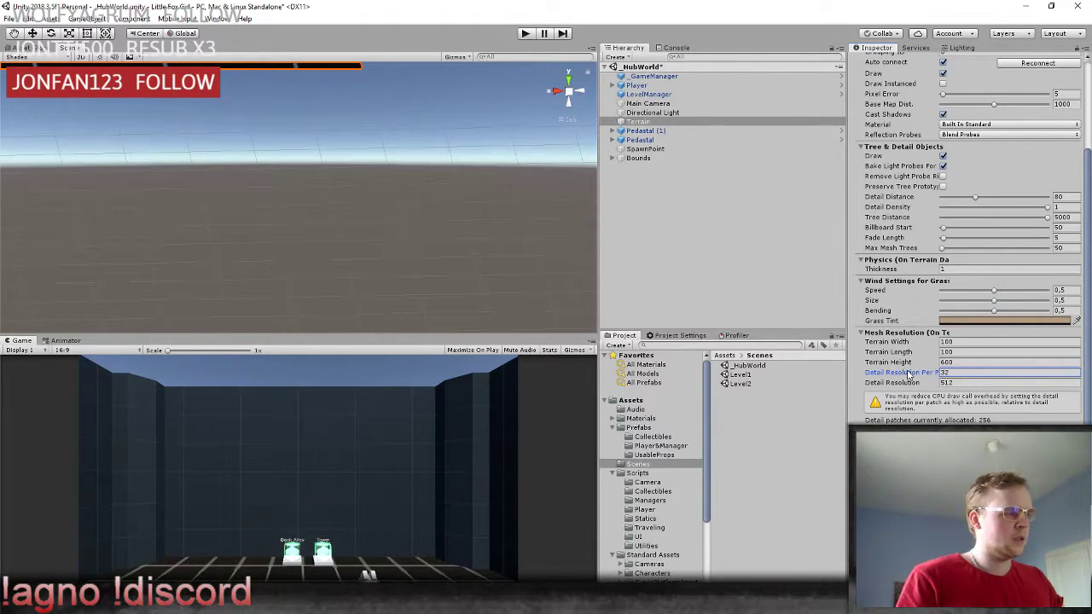
Examine the terrain's texture resolution and lightmap settings.
scroll(909, 375, down, 1)
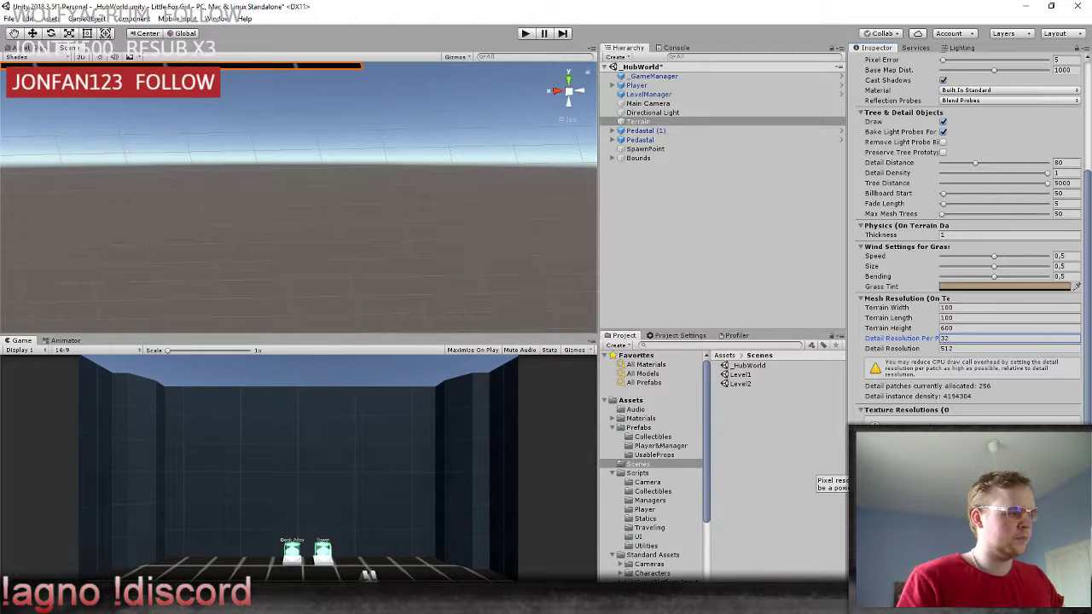
scroll(969, 256, down, 2)
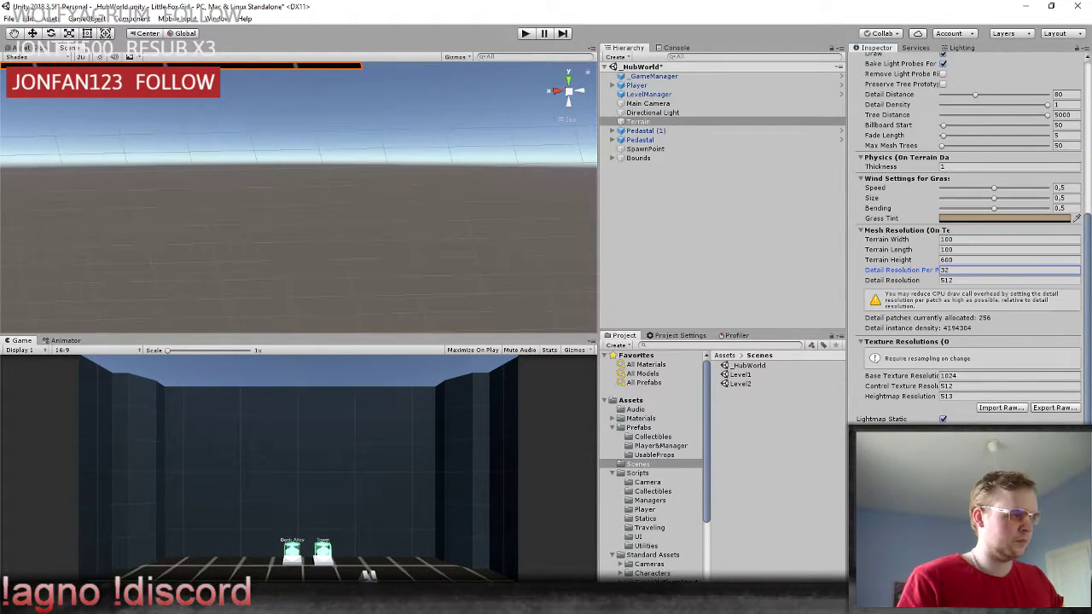
scroll(968, 239, down, 1)
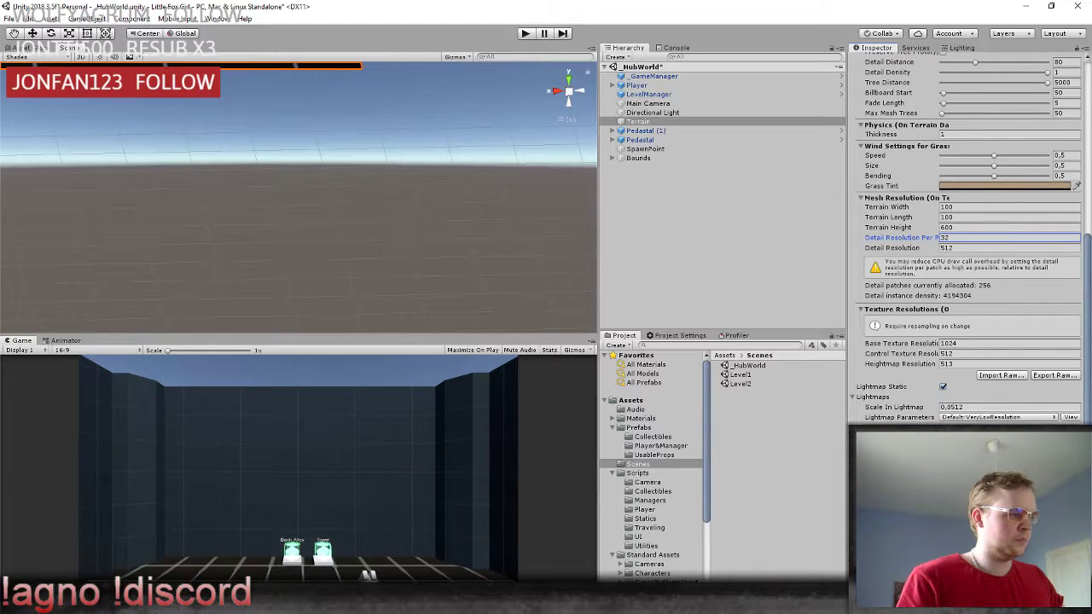
scroll(968, 239, up, 10)
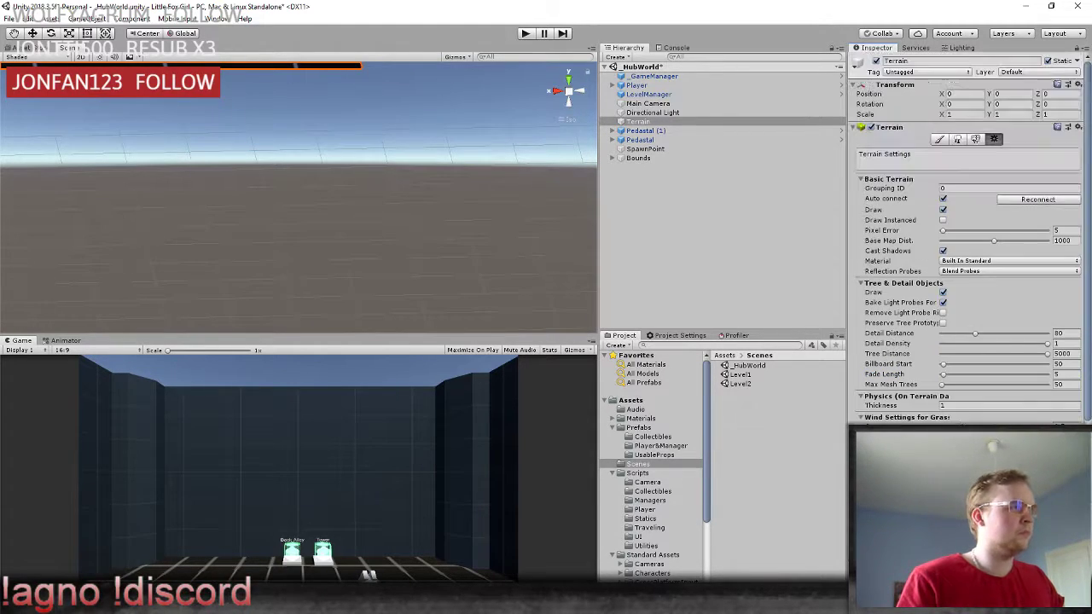
Review the scene's lightmapping settings and open the _HubWorld folder to inspect its lightmap files.
click(962, 48)
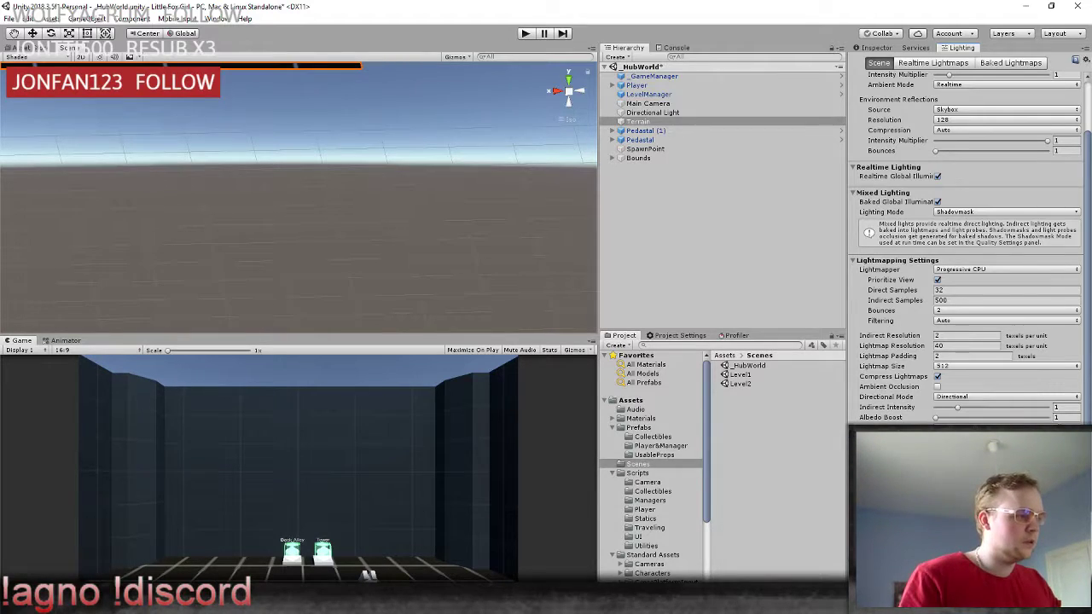
click(883, 445)
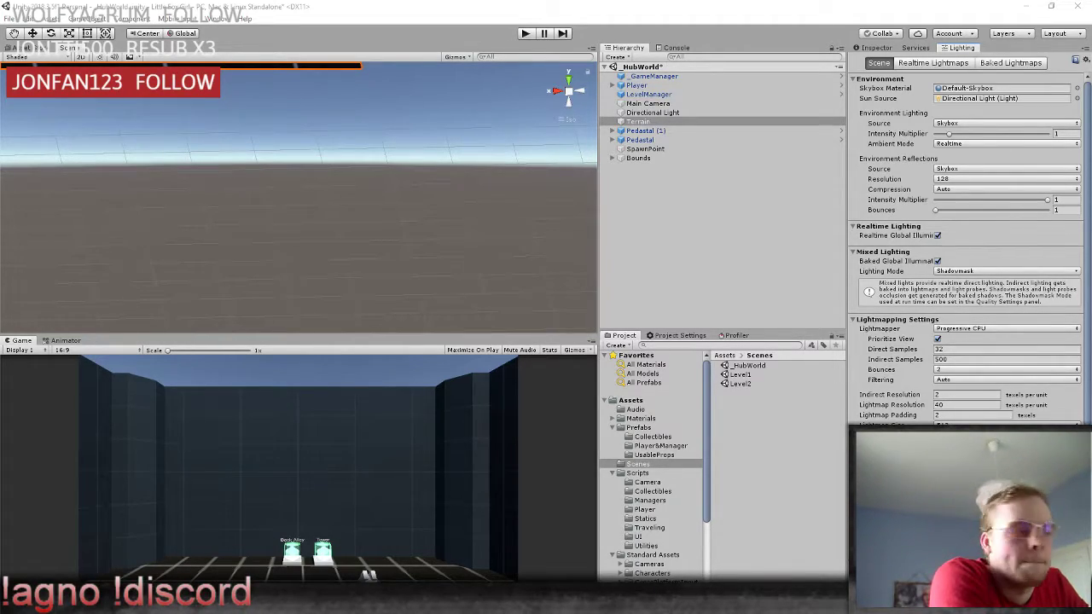
click(898, 405)
scroll(898, 406, down, 3)
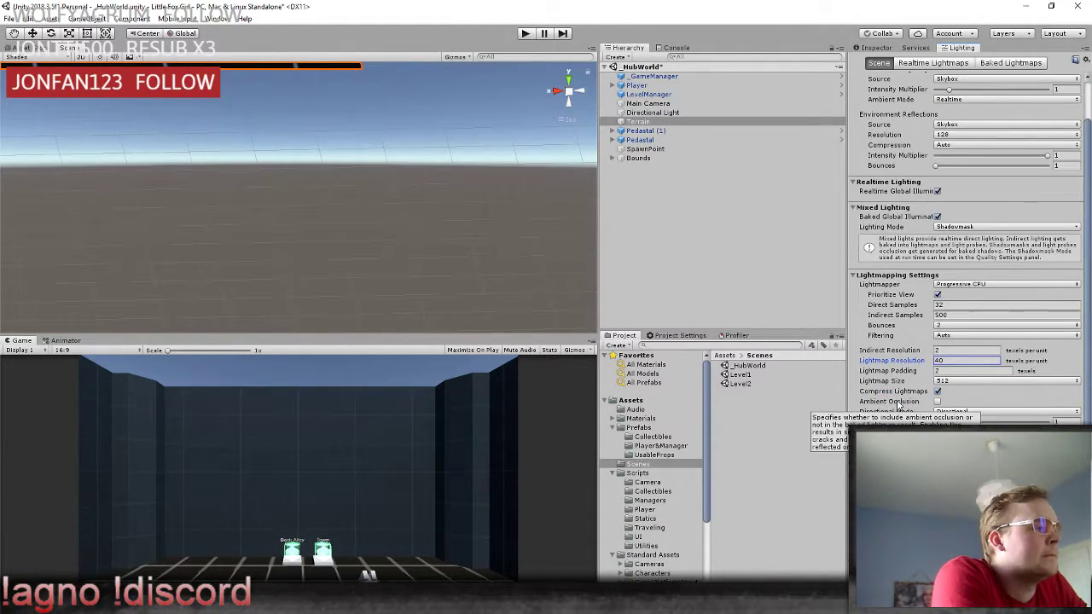
scroll(898, 406, up, 3)
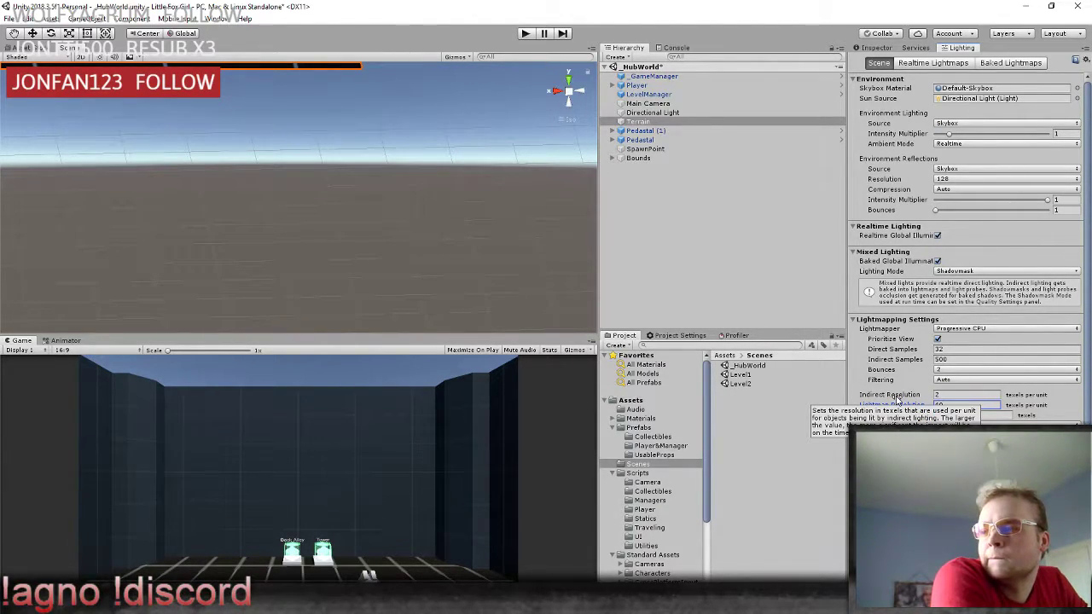
scroll(898, 397, down, 3)
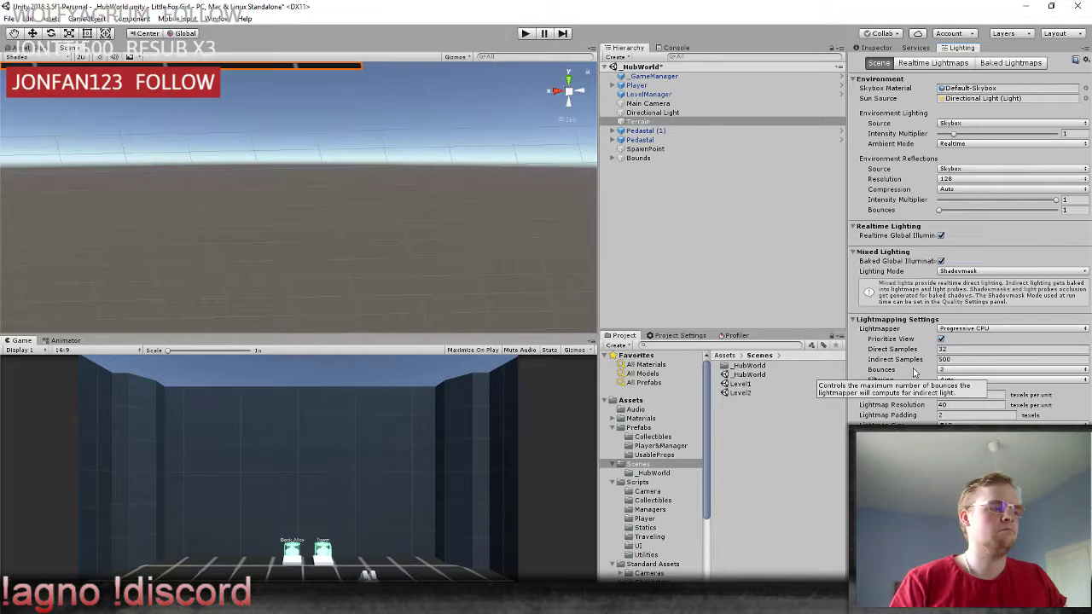
click(654, 474)
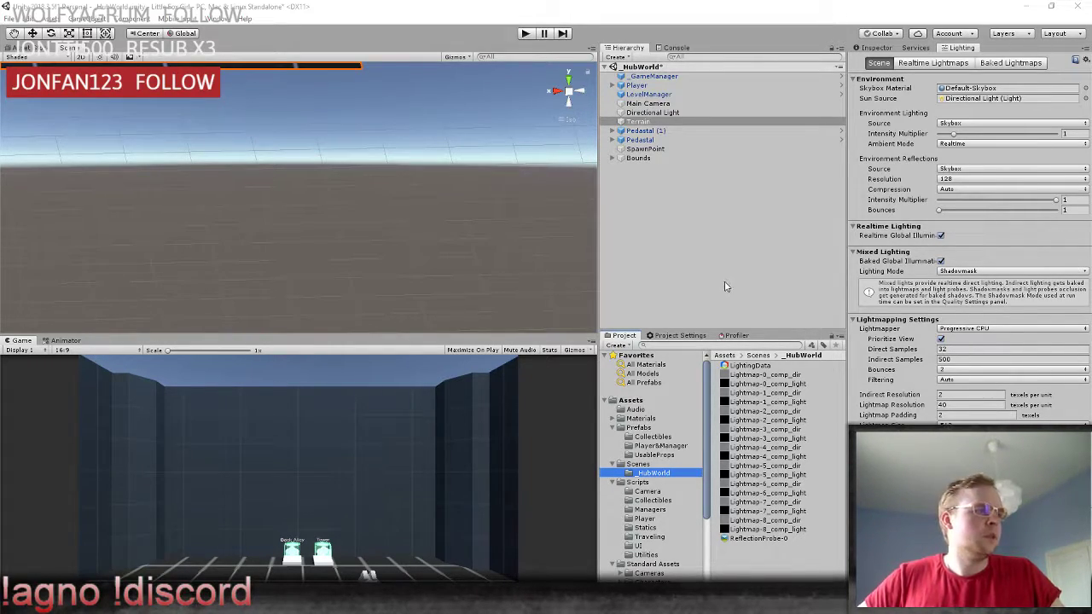
Switch the lightmapper to Progressive GPU (Preview) and set Indirect Samples to 512.
click(973, 330)
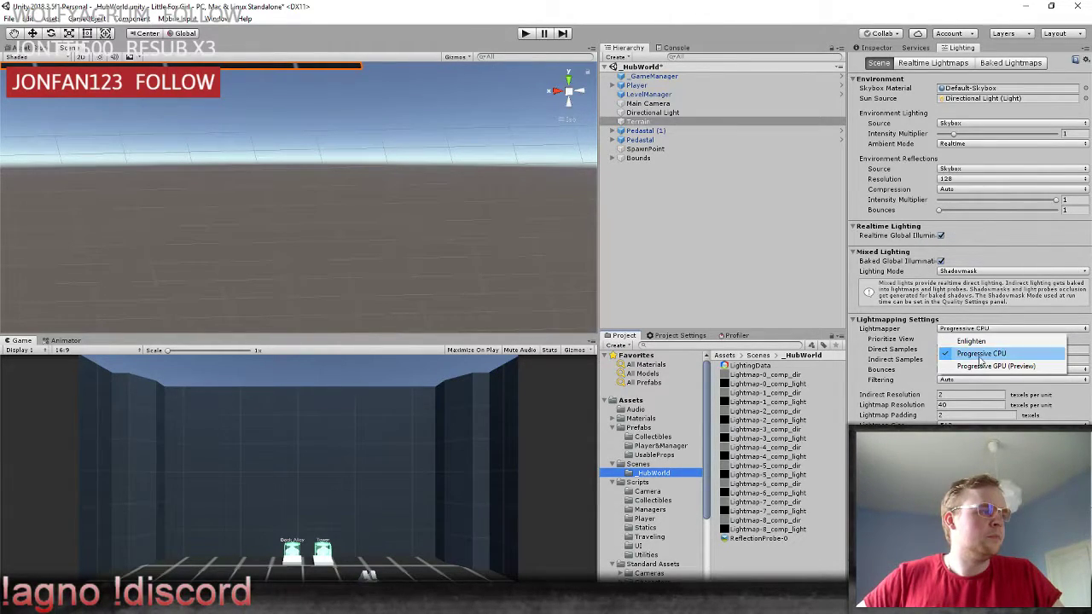
click(981, 366)
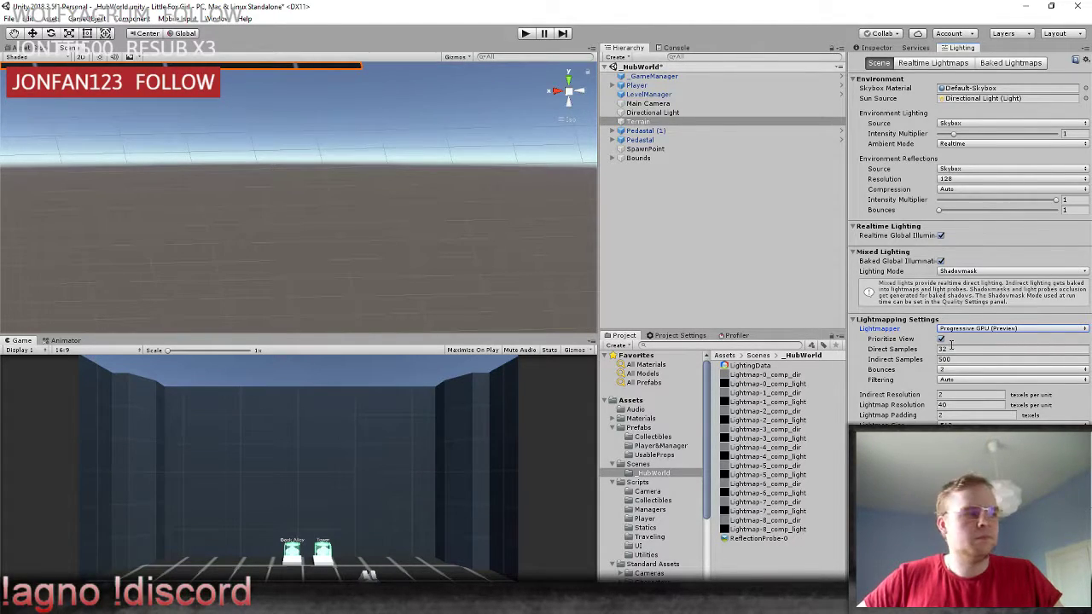
click(937, 360)
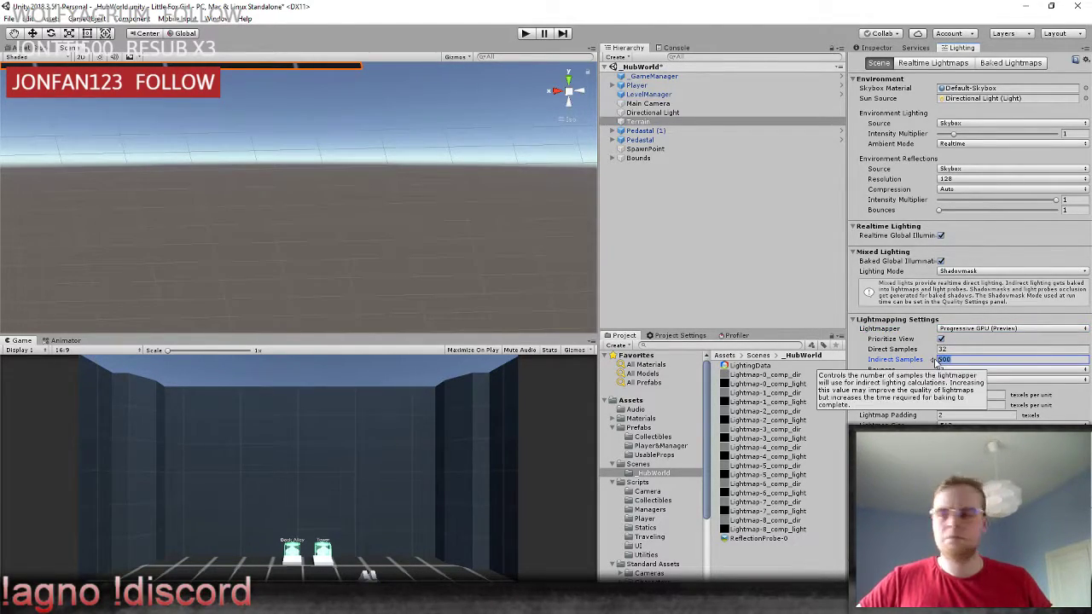
text(512)
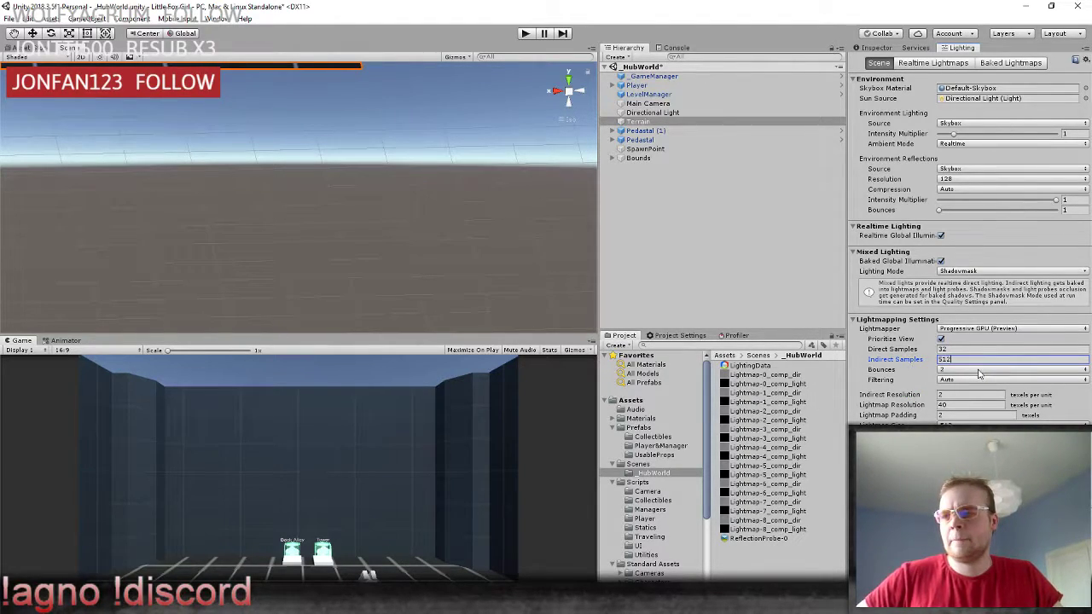
Set the Lightmap Resolution to 16 texels per unit and the Lightmap Size to 1024.
click(965, 405)
text(16)
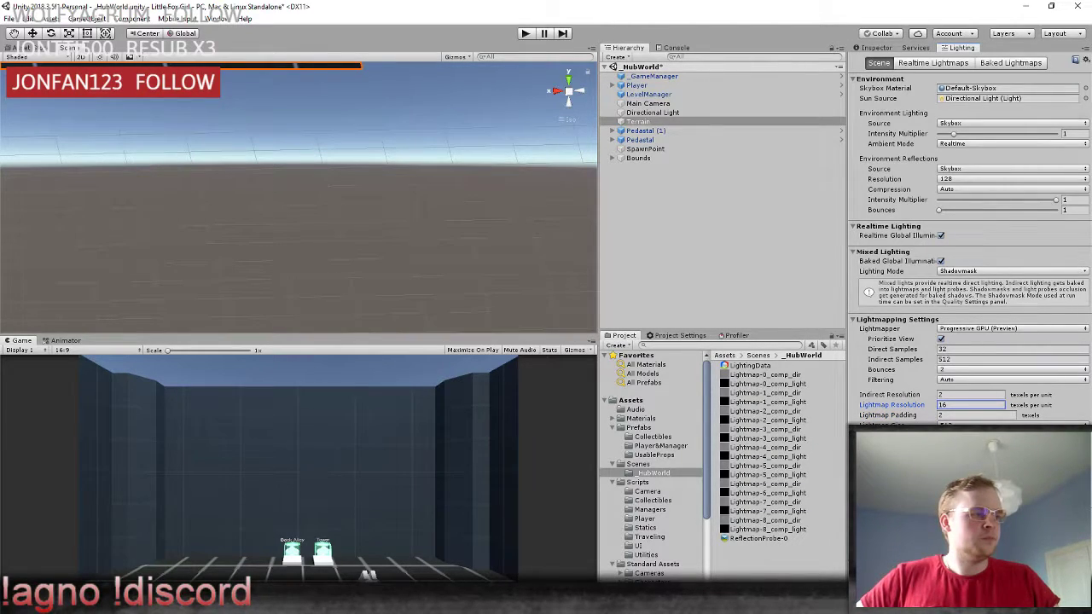
click(973, 425)
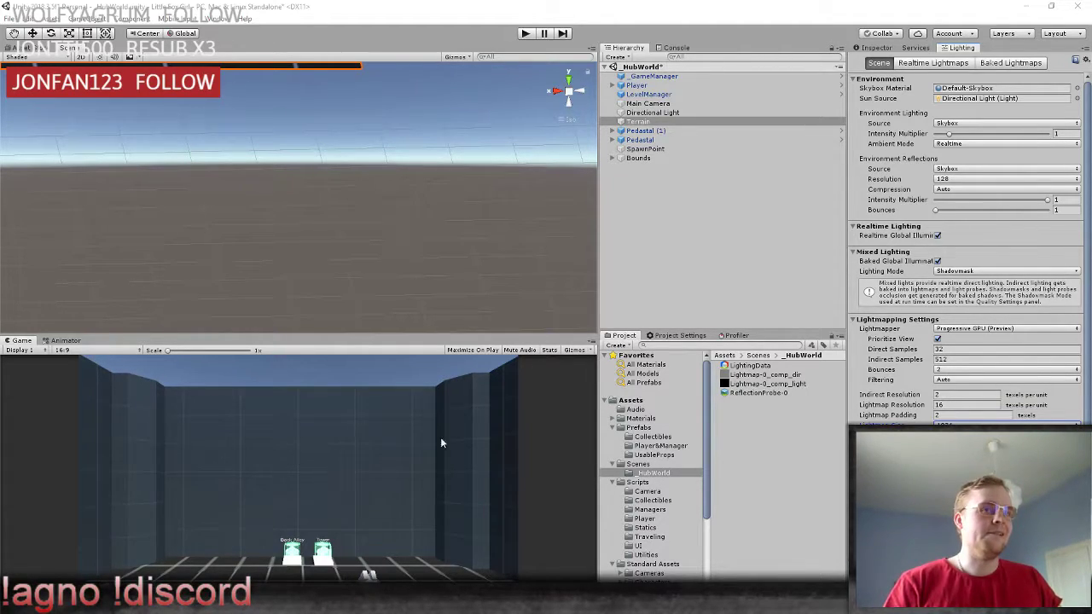
Inspect the rebaked floor and walls of the hub room from several angles in the Scene view.
click(341, 270)
scroll(318, 226, down, 5)
middle_drag(232, 129, 452, 299)
scroll(278, 216, down, 5)
scroll(278, 219, down, 5)
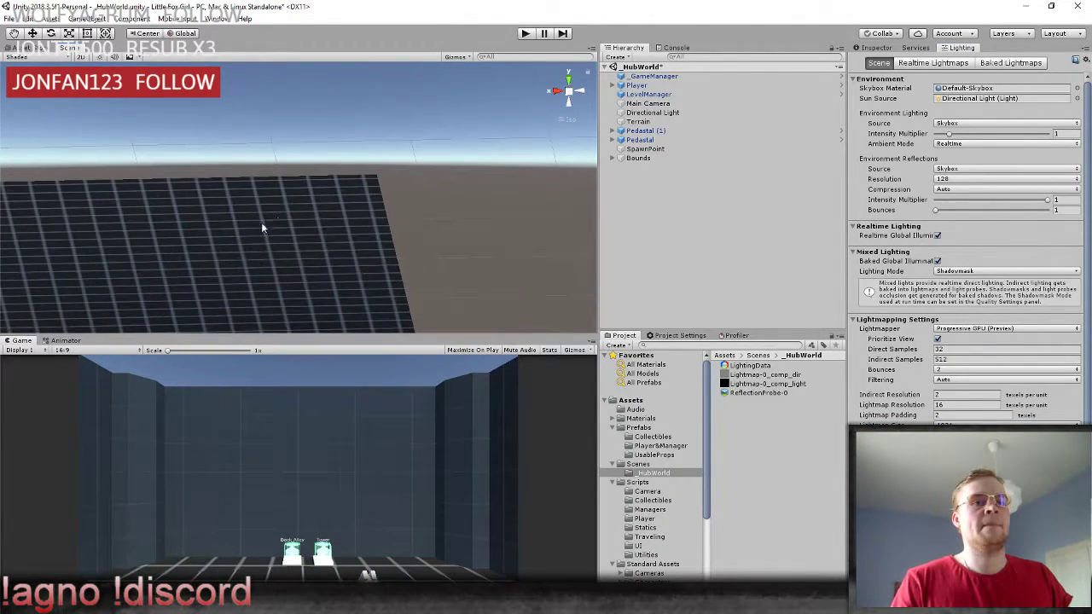
mouse_move(261, 224)
right_down()
mouse_move(370, 157)
mouse_move(253, 211)
right_up()
scroll(176, 212, down, 6)
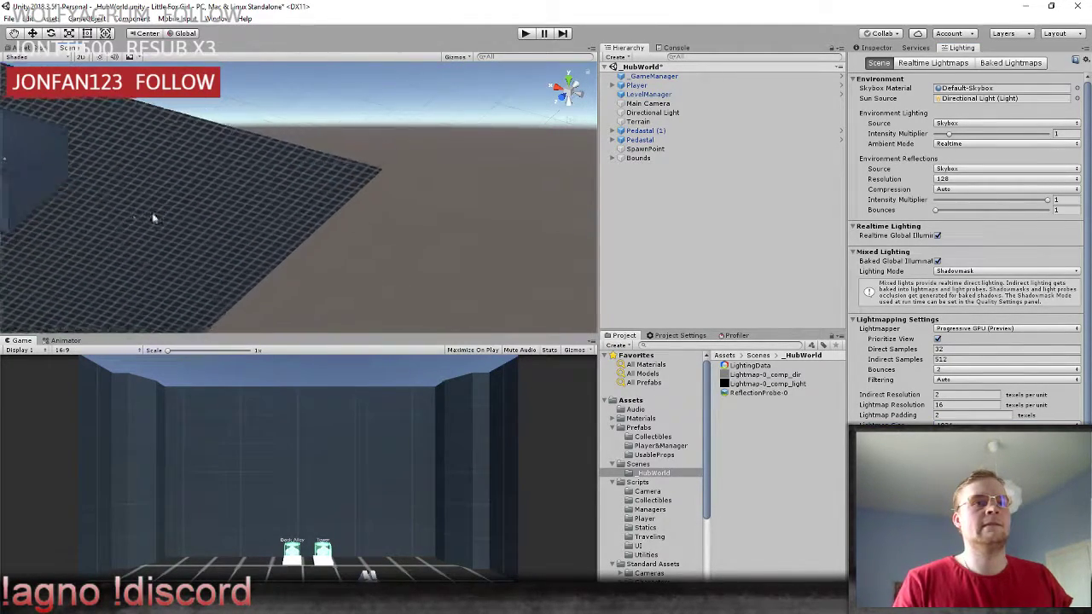
middle_drag(154, 217, 375, 239)
scroll(376, 239, up, 3)
right_drag(376, 239, 217, 181)
Playtest the hub world, walking the character past the pedestals to check the baked lighting, and stop play mode.
click(527, 34)
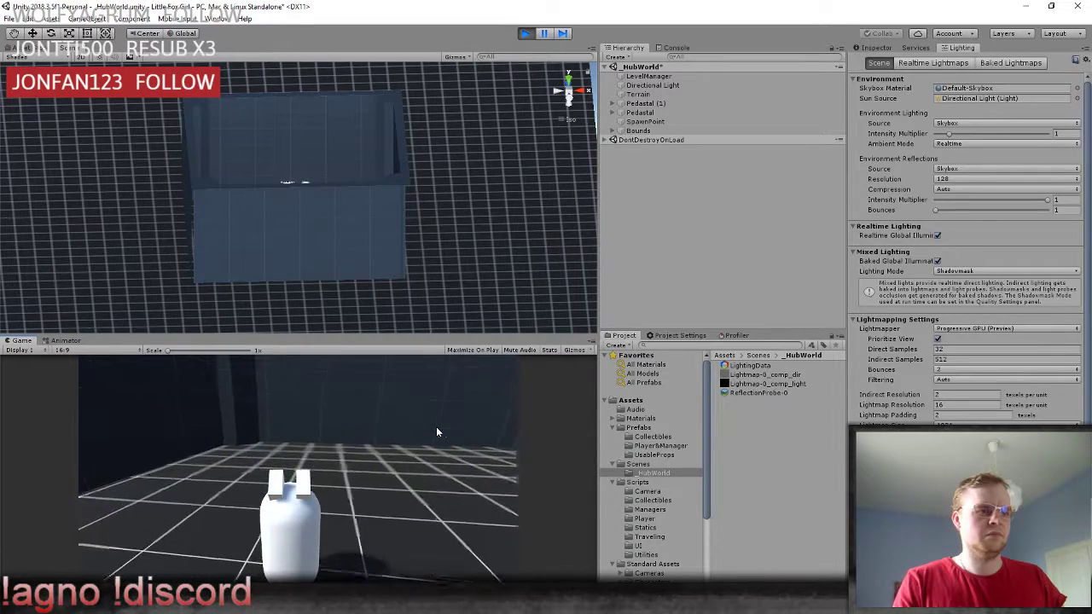
key(w)
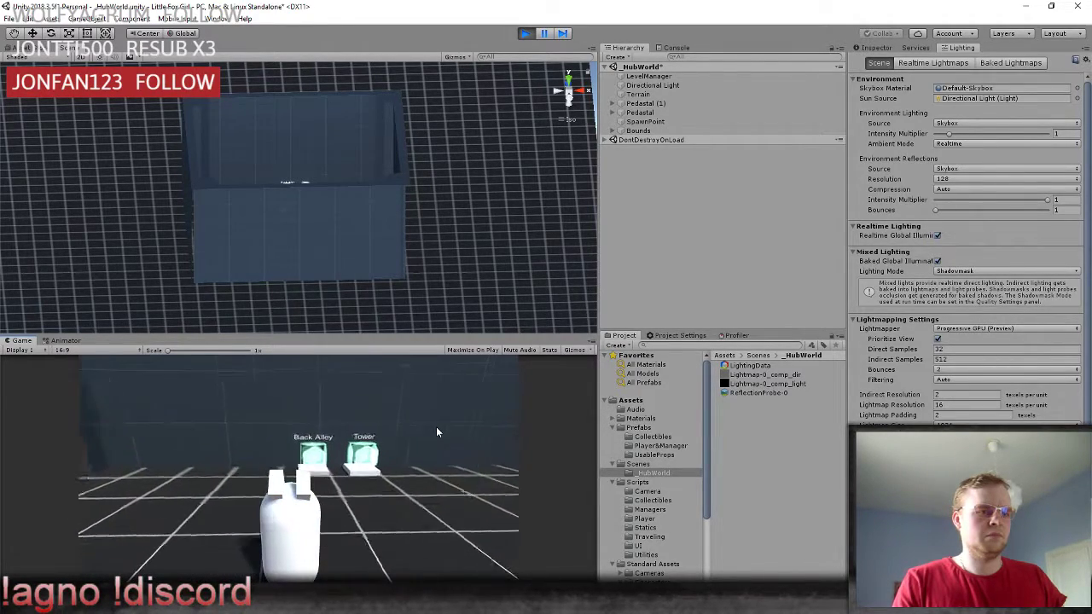
key(w)
key(d)
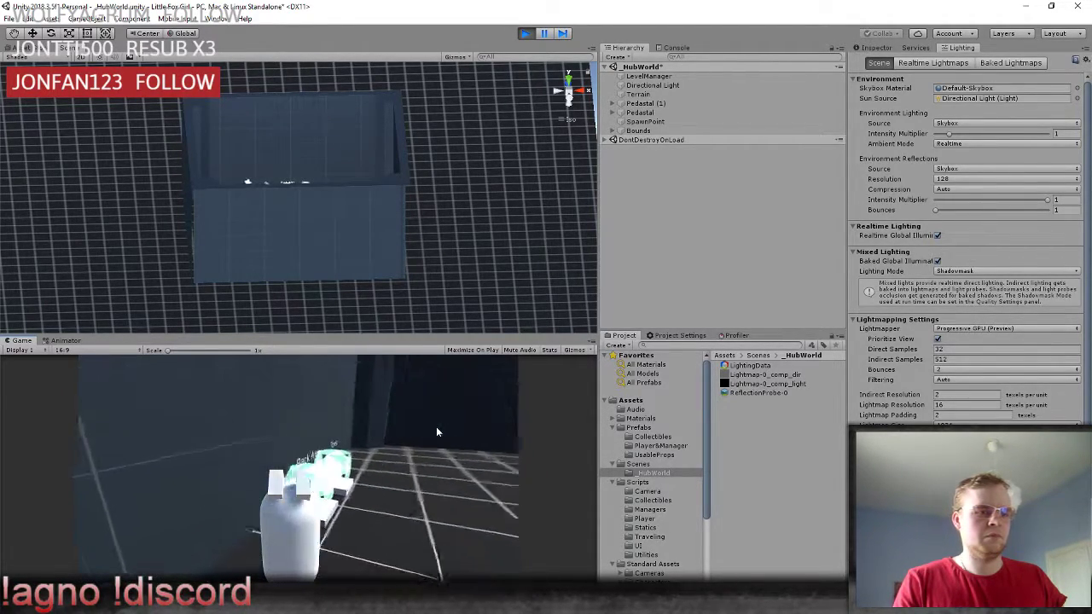
key(w)
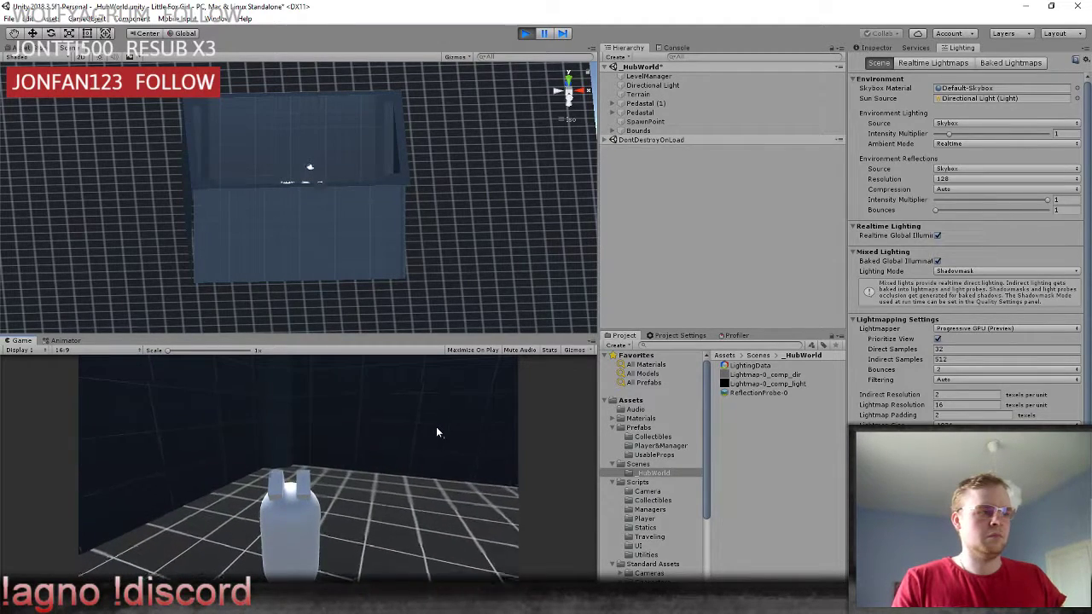
key(ctrl+p)
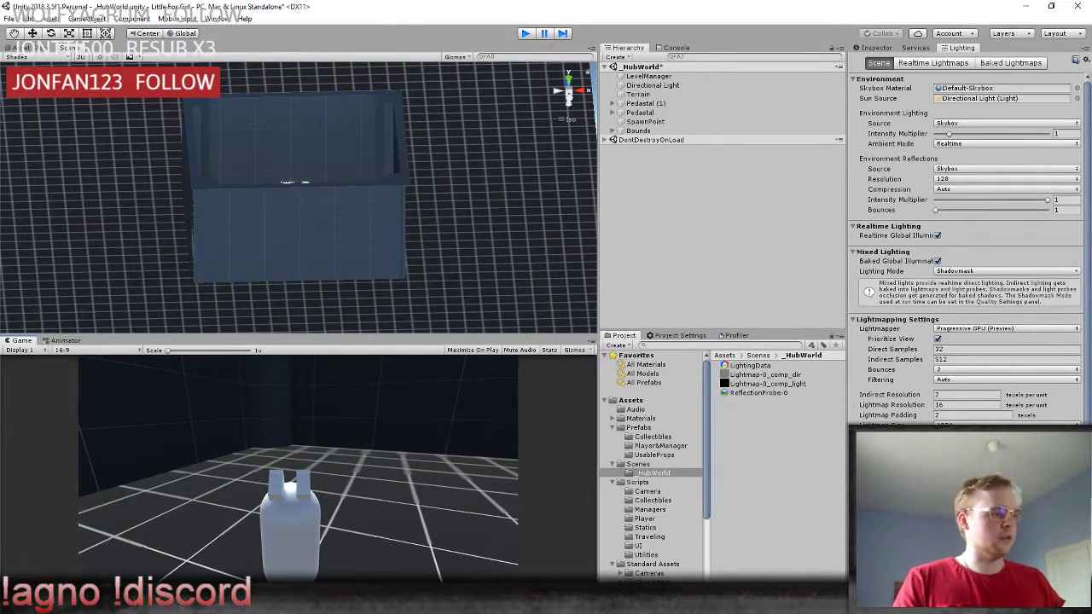
Delete the _HubWorld lighting data folder from the Scenes folder.
click(665, 472)
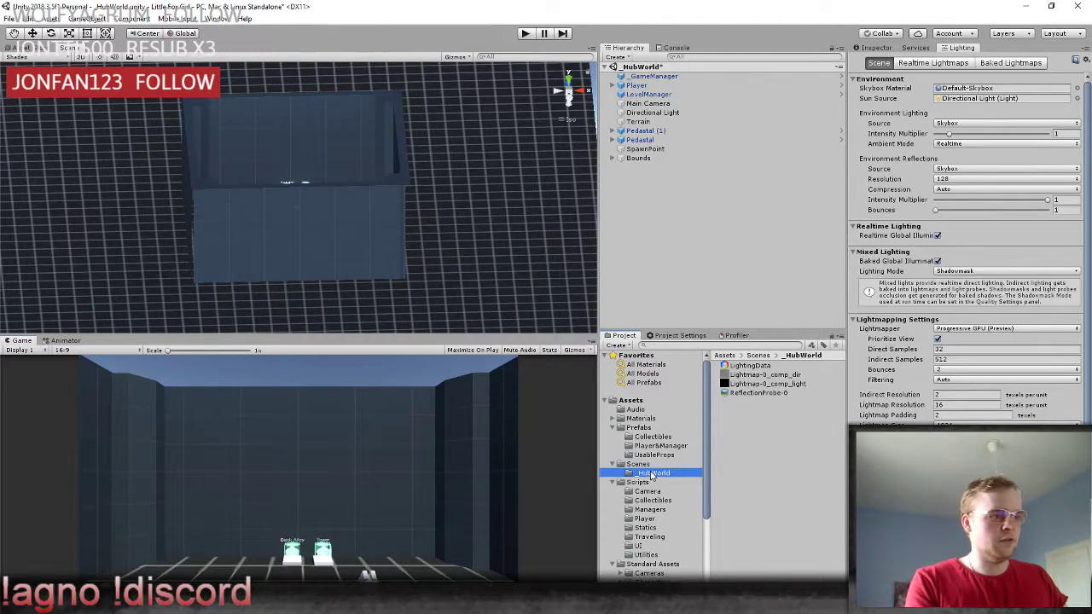
key(Delete)
key(Return)
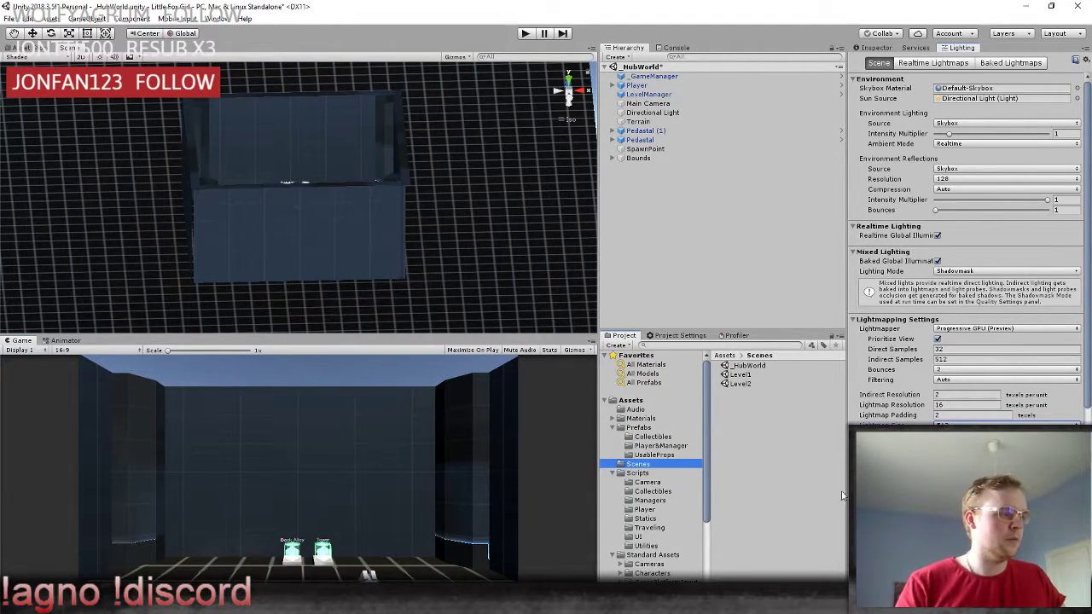
click(799, 476)
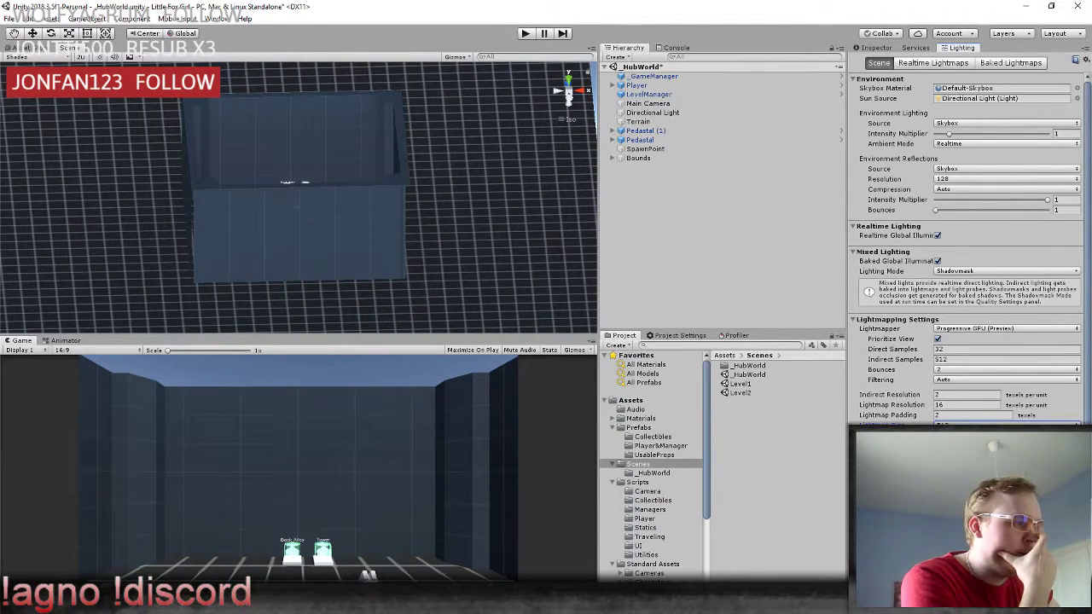
Delete the regenerated _HubWorld lightmap folder under Scenes again after each new bake.
click(648, 474)
key(Delete)
key(Return)
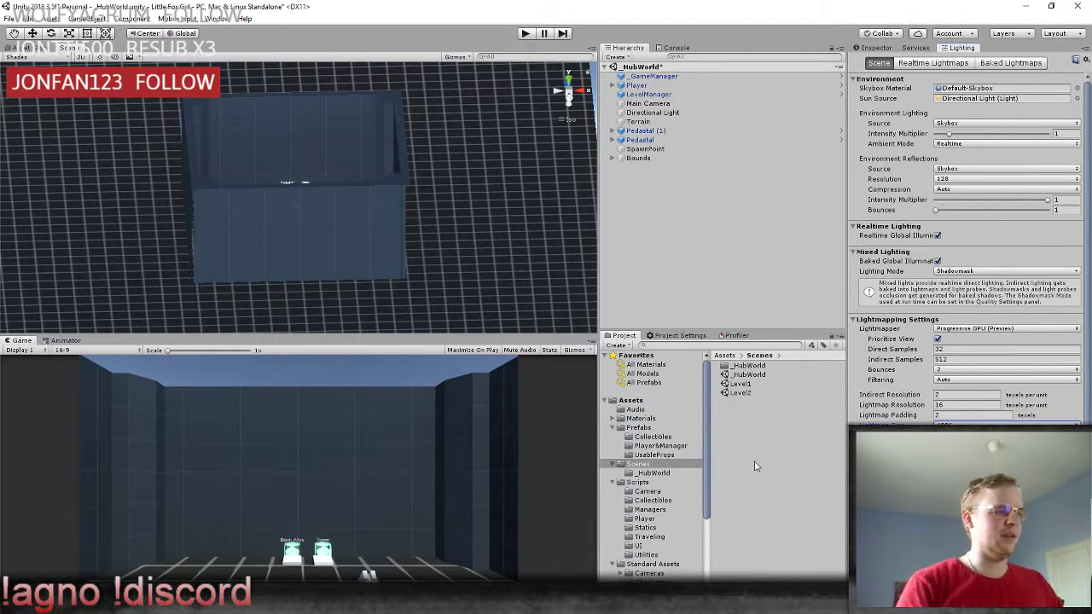
click(650, 472)
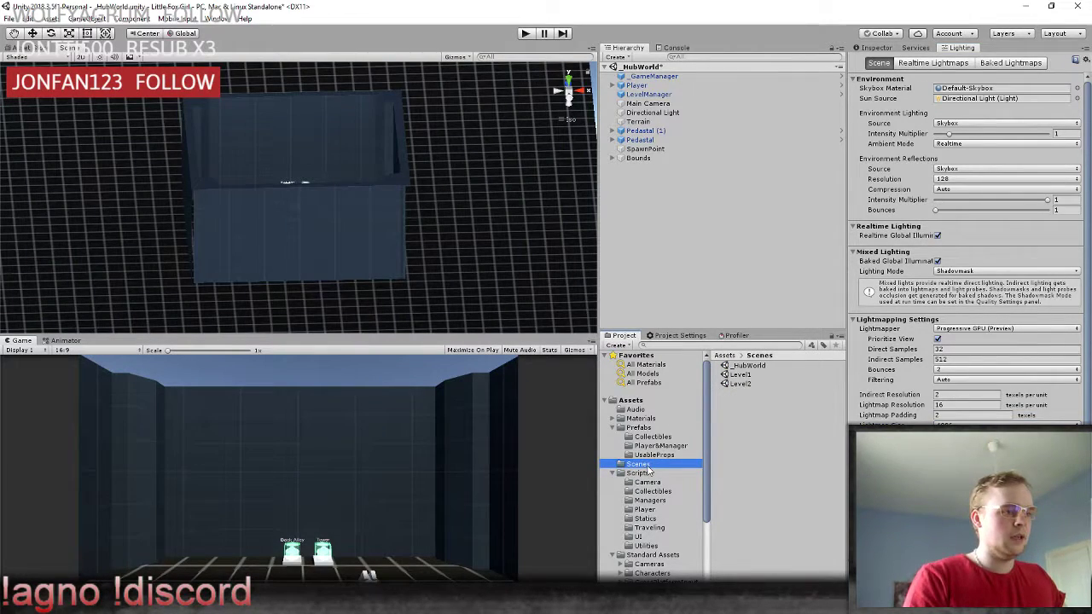
click(640, 463)
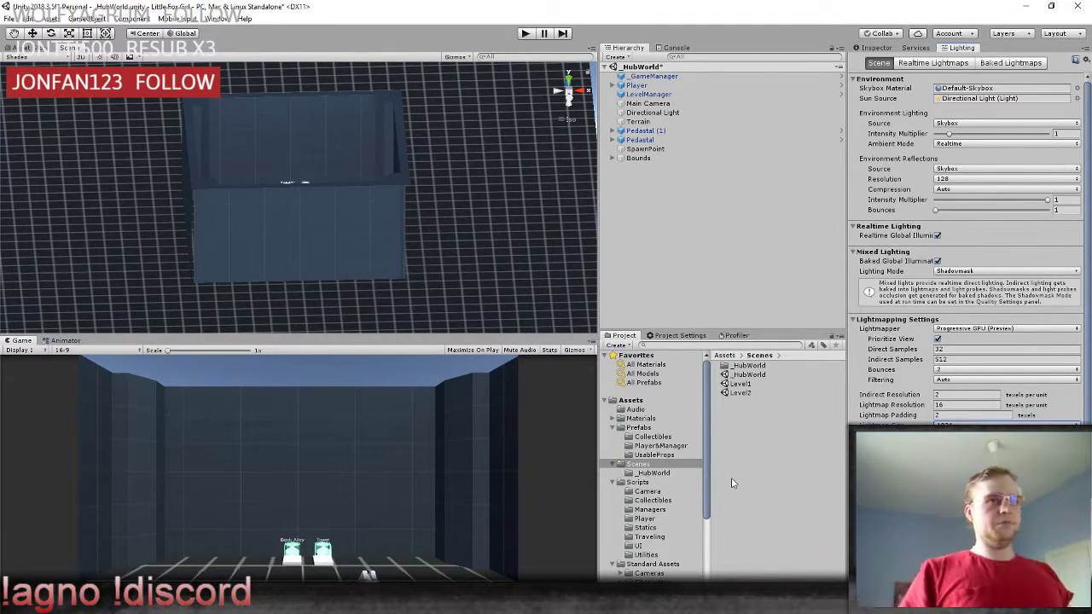
Open the Level1 scene from the Scenes folder.
click(742, 383)
double_click(742, 384)
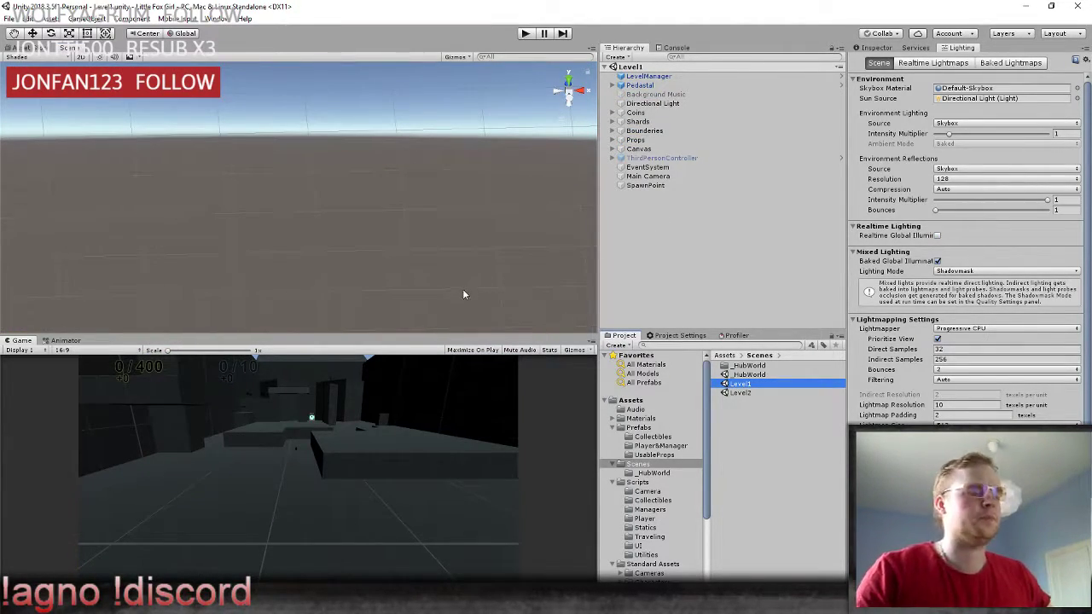